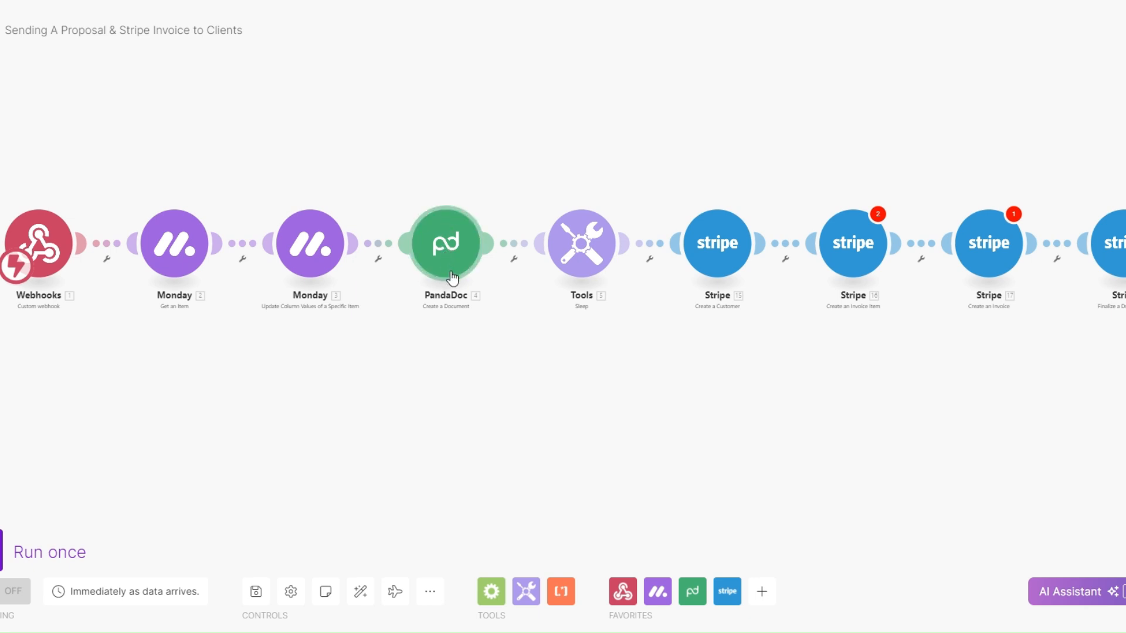
Step: Open the Stripe Create a Customer module and examine its description, email, name, phone and address fields
drag(474, 376, 349, 375)
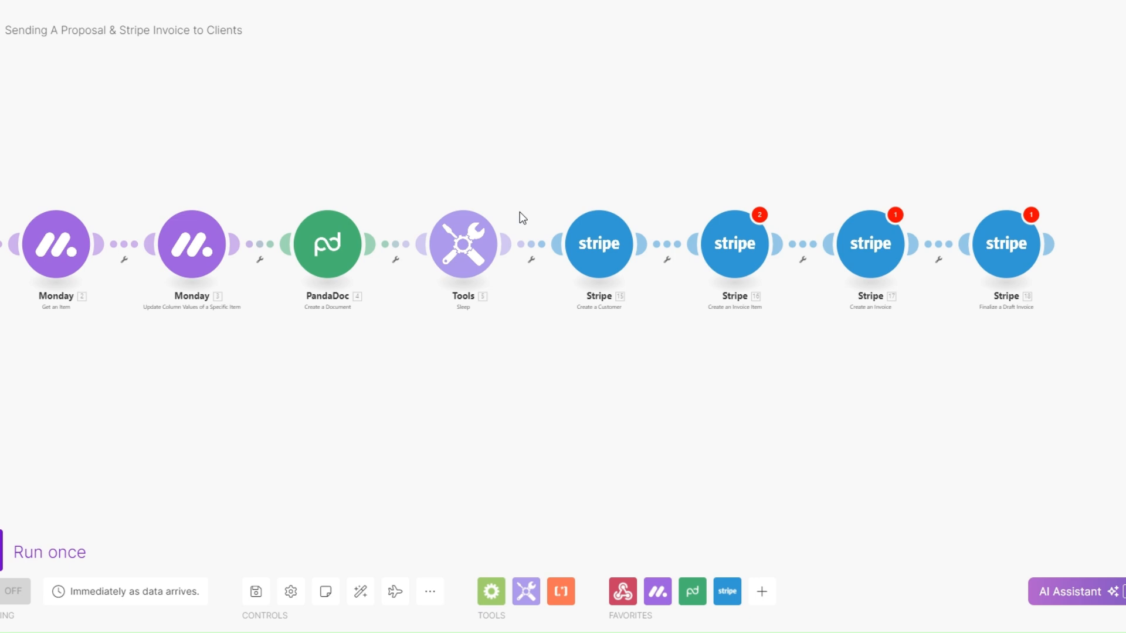
scroll(537, 453, up, 3)
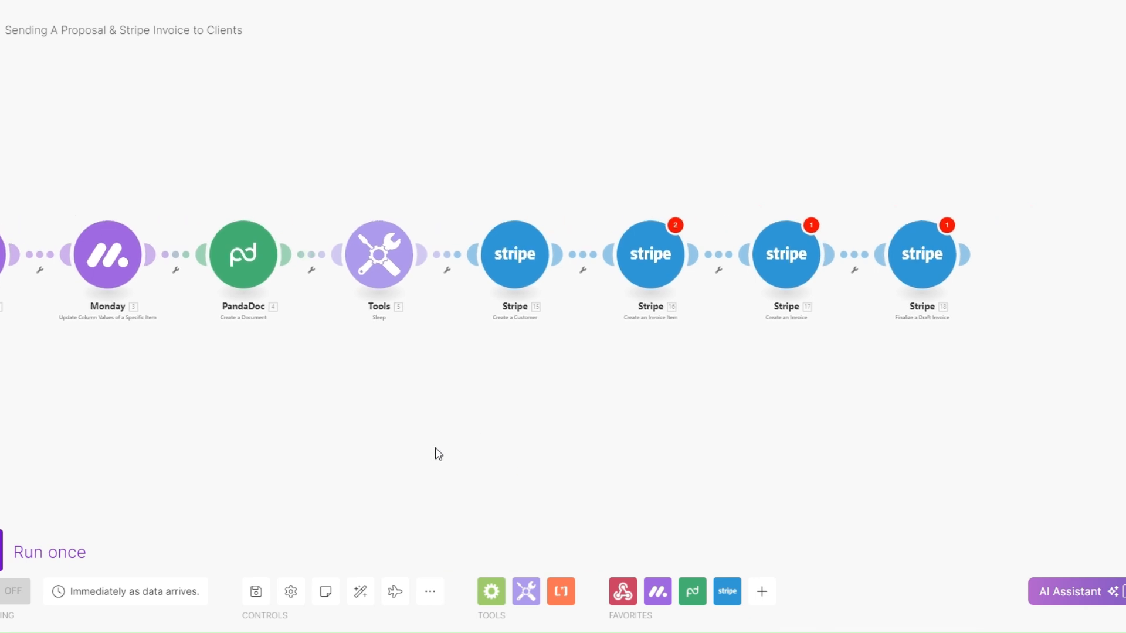
drag(461, 350, 402, 355)
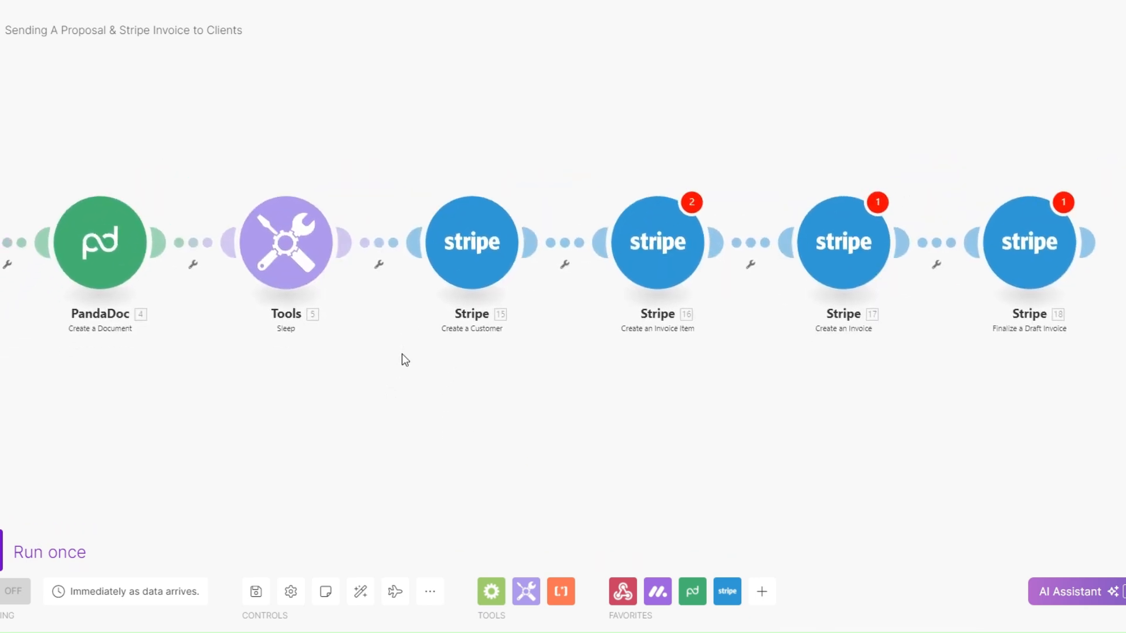
click(468, 225)
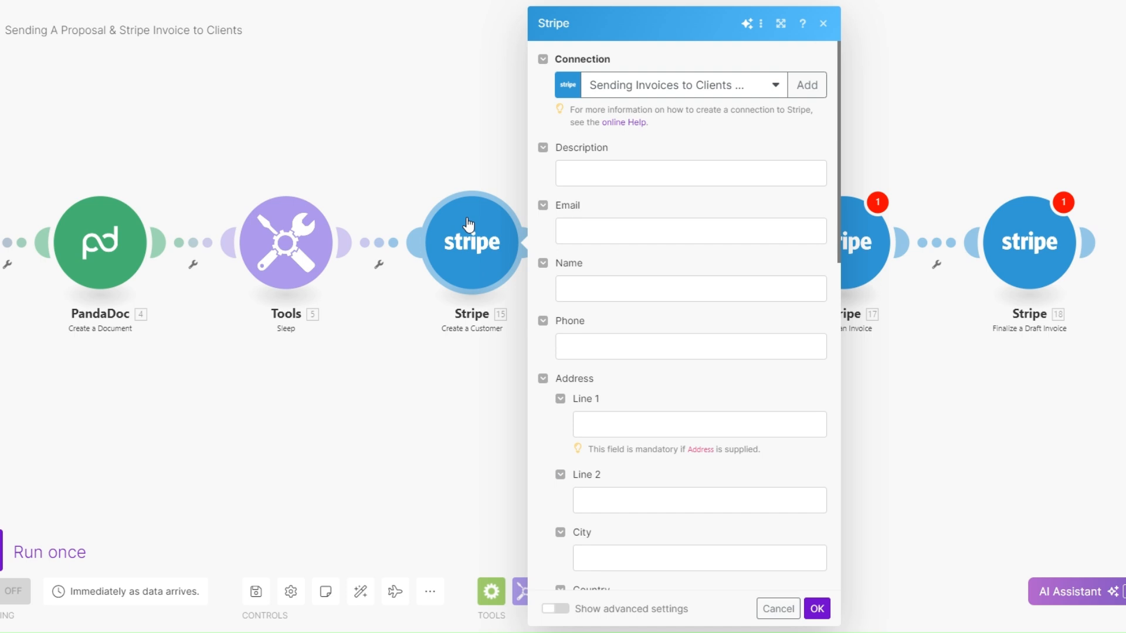
click(632, 173)
click(622, 236)
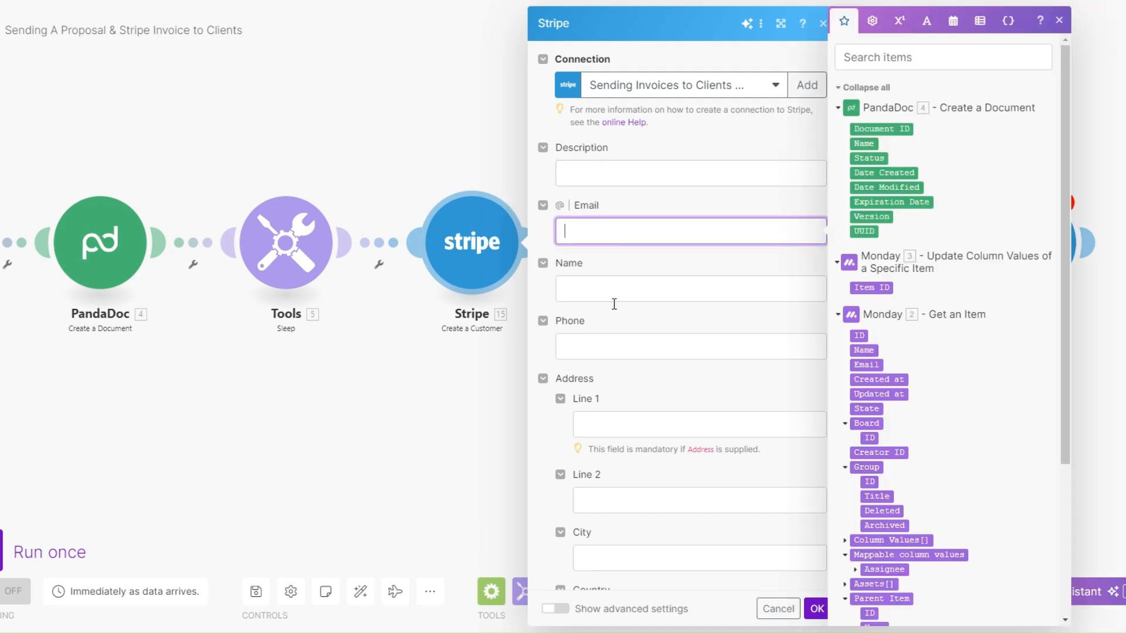
click(613, 352)
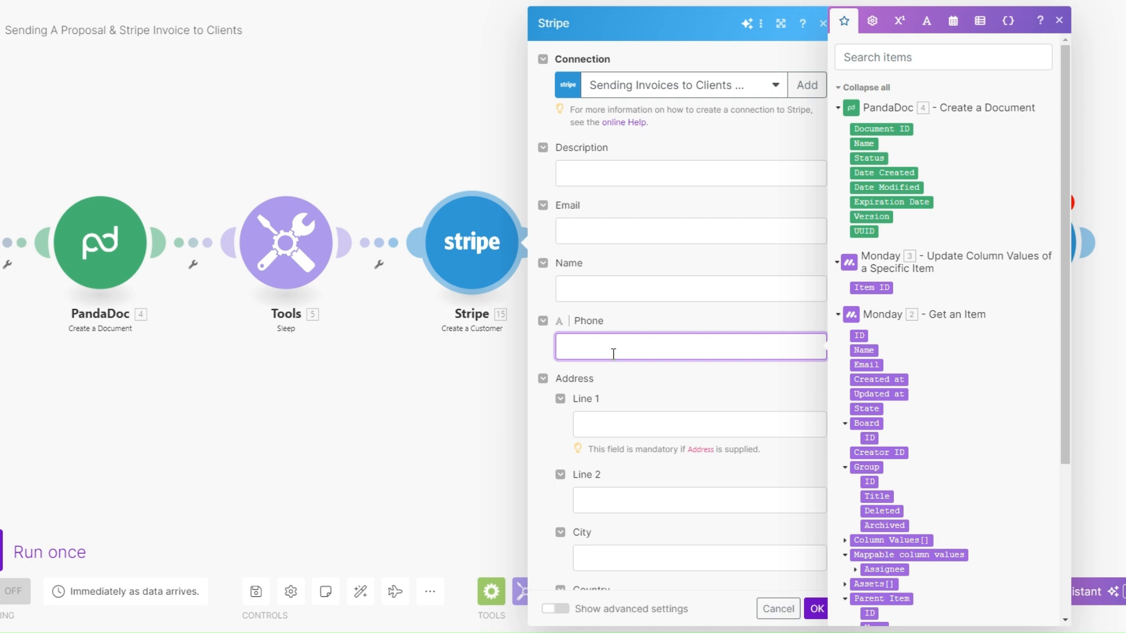
scroll(613, 353, down, 4)
click(621, 216)
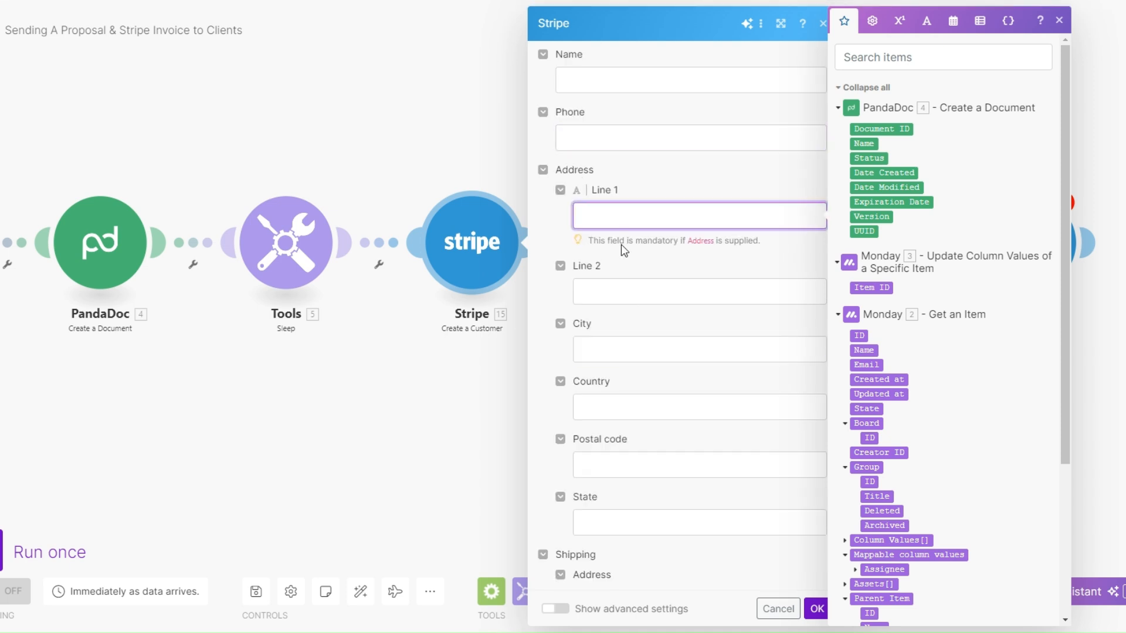
scroll(627, 297, down, 3)
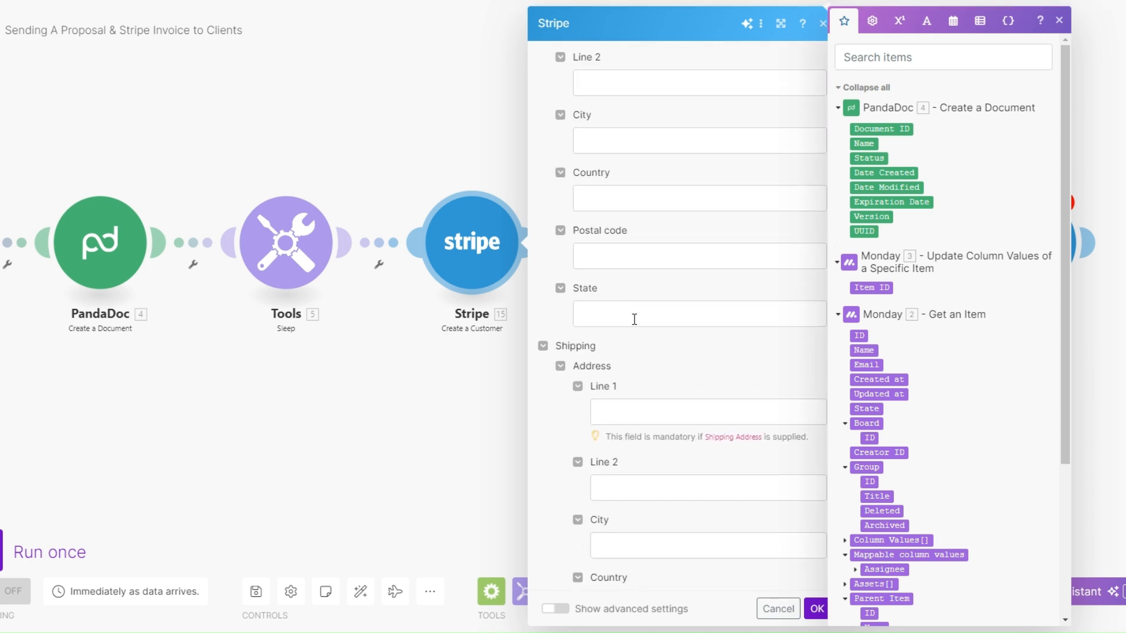
Step: Examine the shipping address, shipping name and payment method ID fields of the Create a Customer module
scroll(634, 319, down, 4)
click(620, 203)
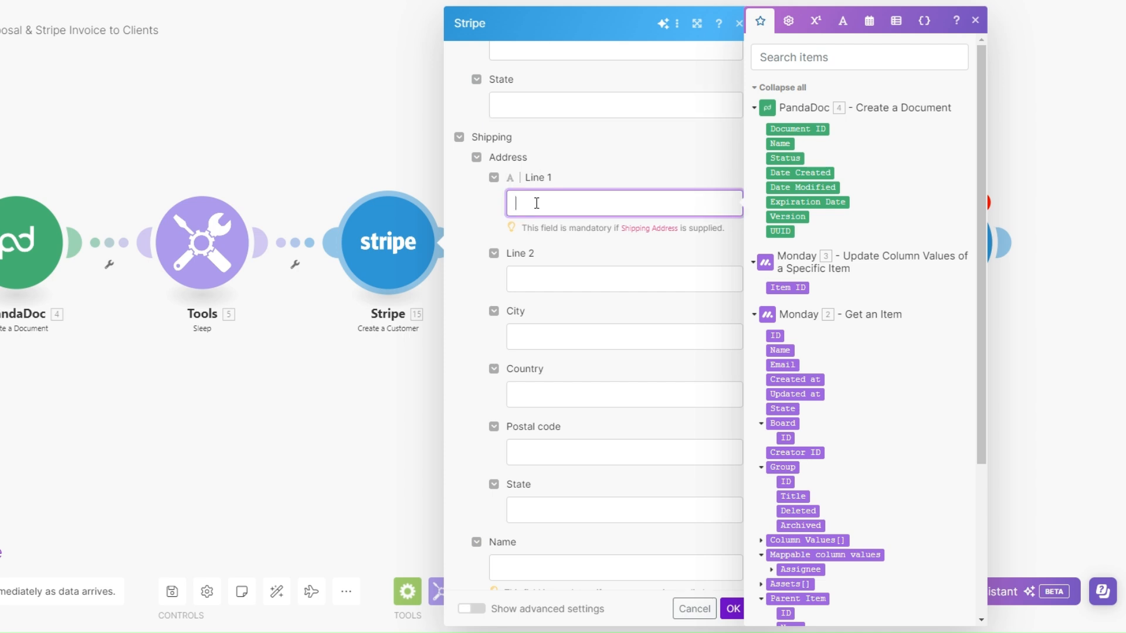
scroll(537, 203, down, 3)
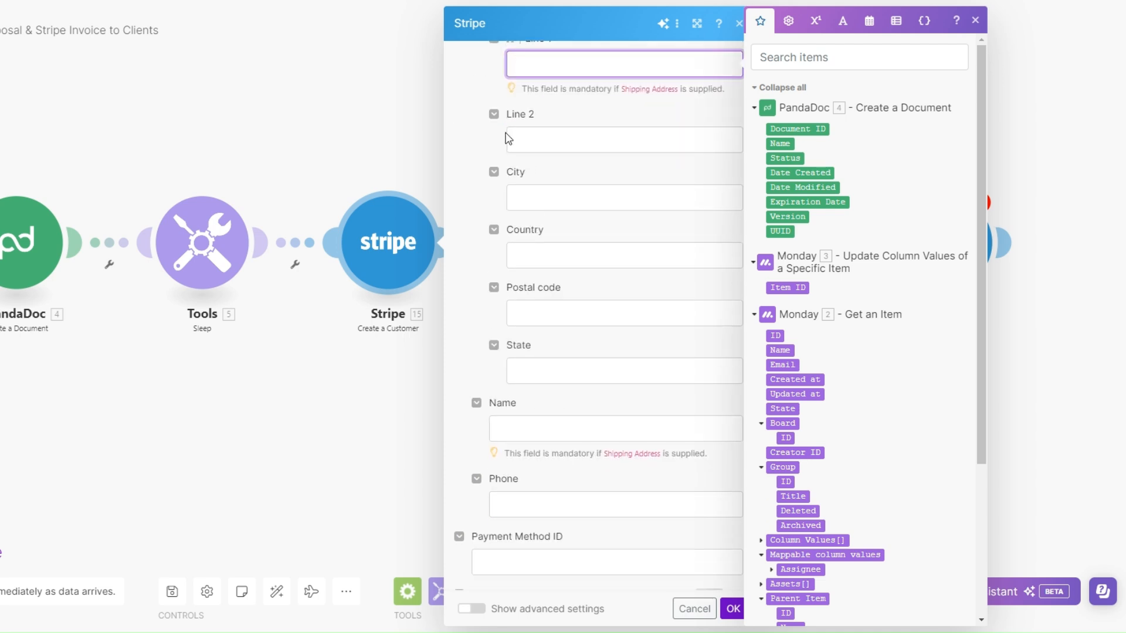
scroll(542, 350, down, 1)
click(498, 384)
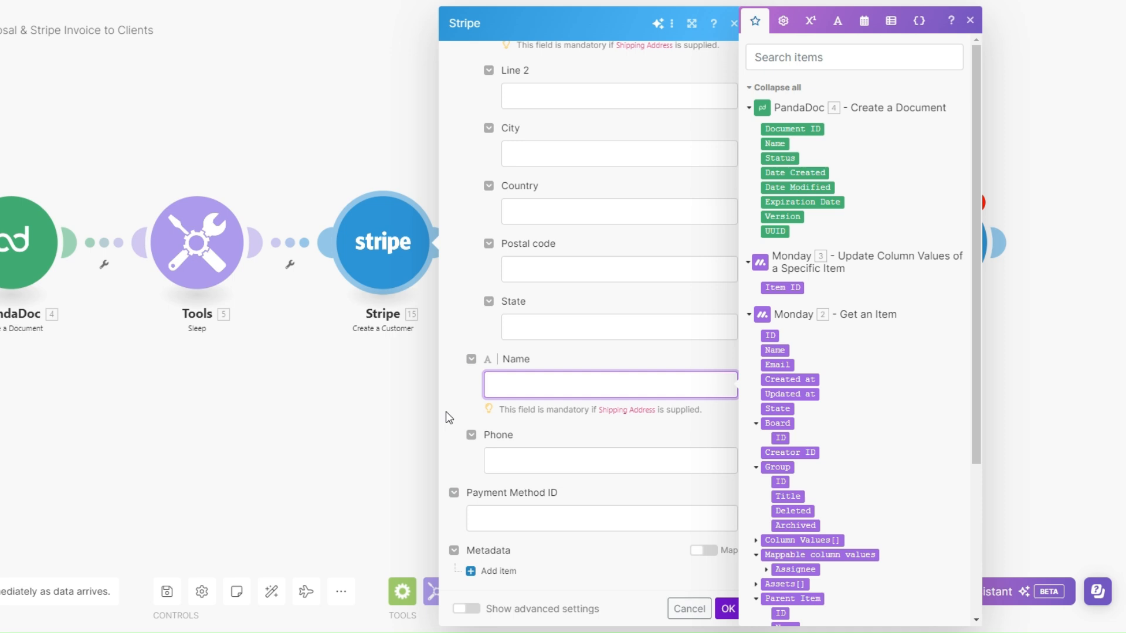
click(446, 412)
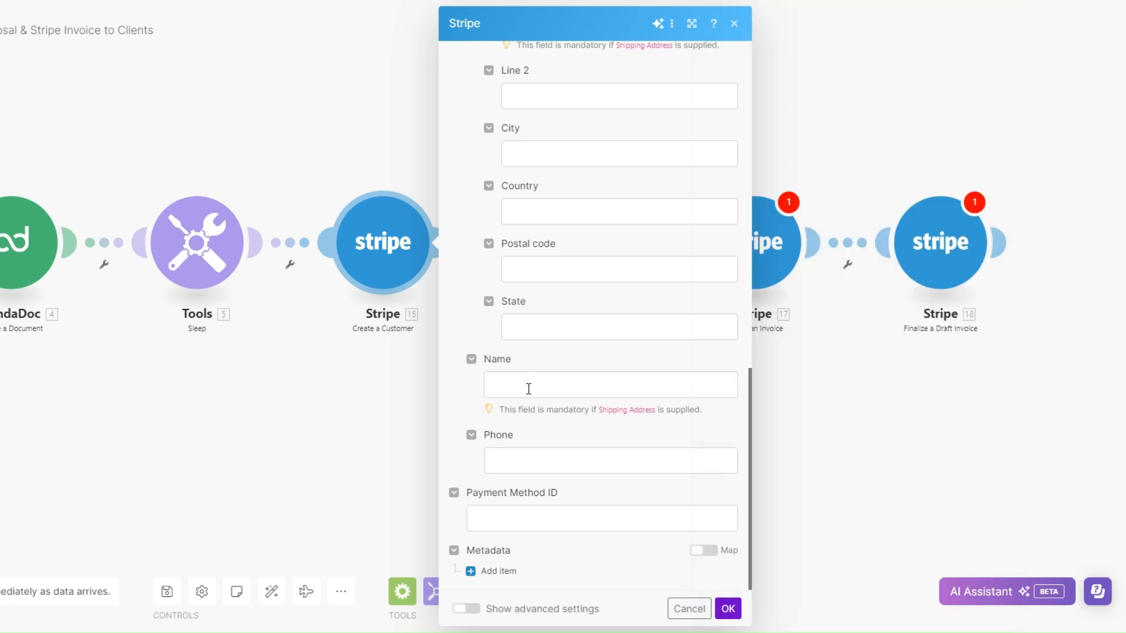
click(535, 519)
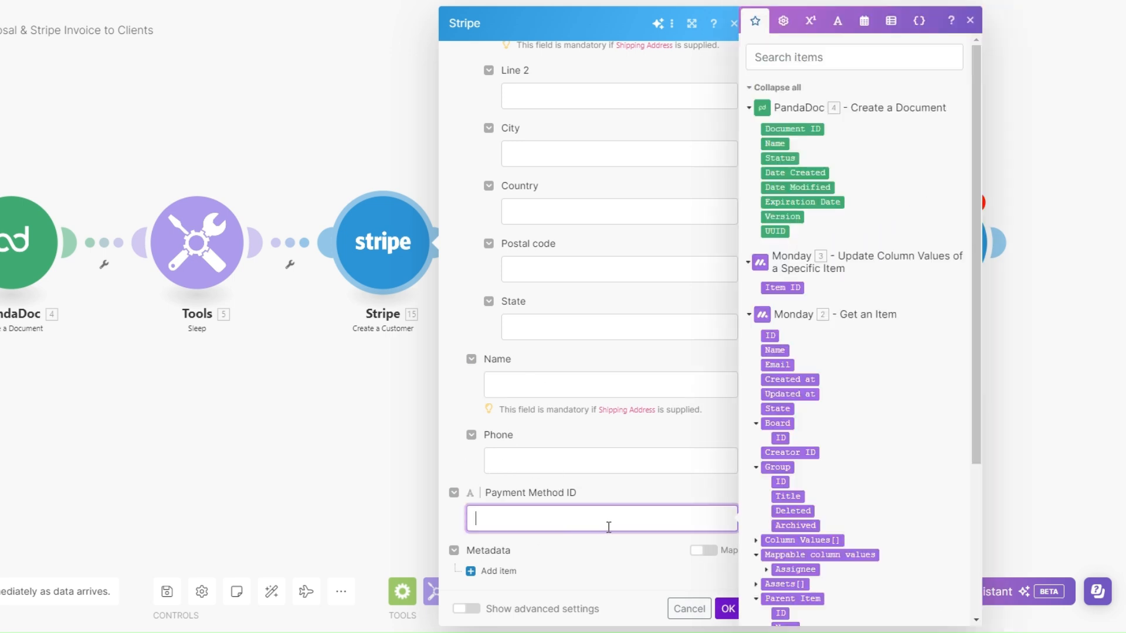
Step: Show the advanced settings of the Create a Customer module and review the balance, coupon and invoice options
click(534, 608)
scroll(527, 506, down, 8)
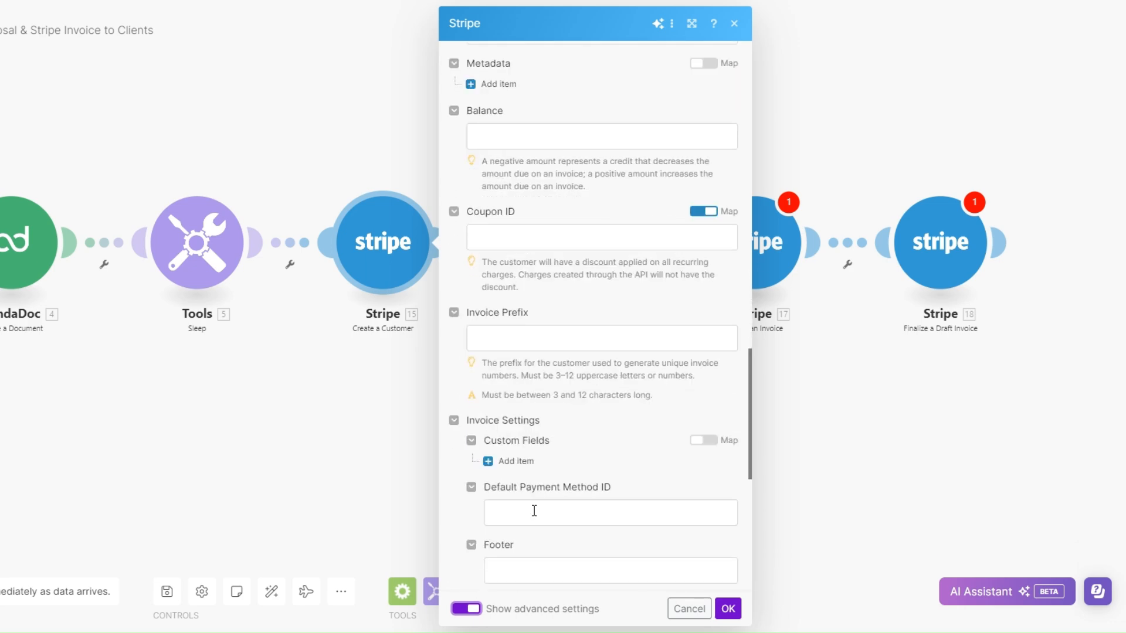
scroll(527, 474, up, 1)
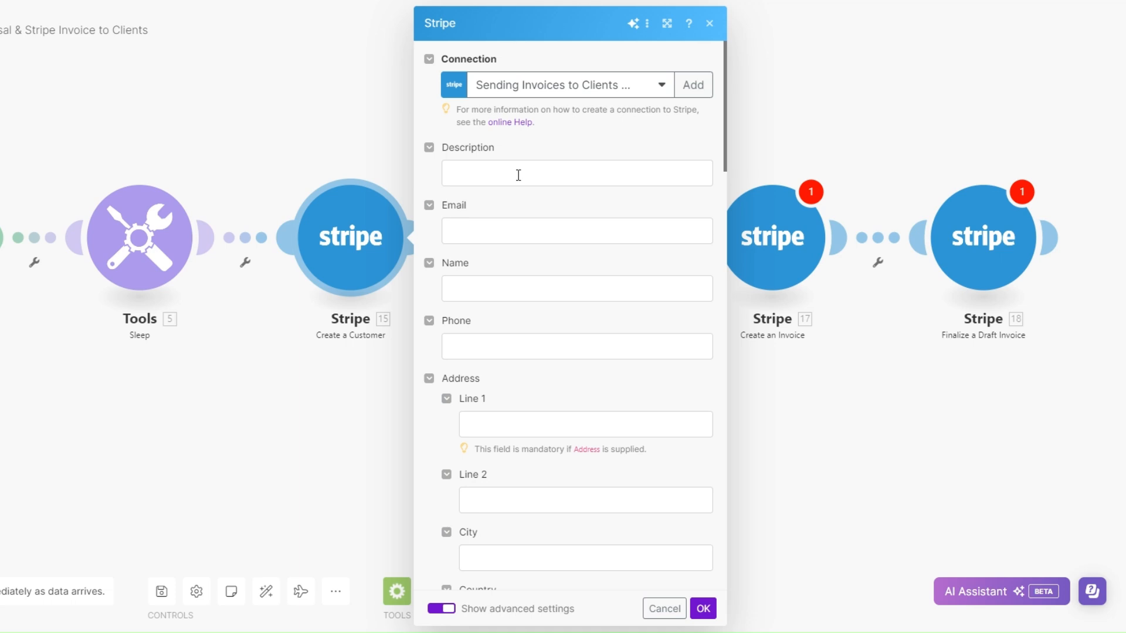
Step: In the Create an Invoice Item module, map the Customer ID to the one from the Create a Customer module
drag(486, 394, 413, 407)
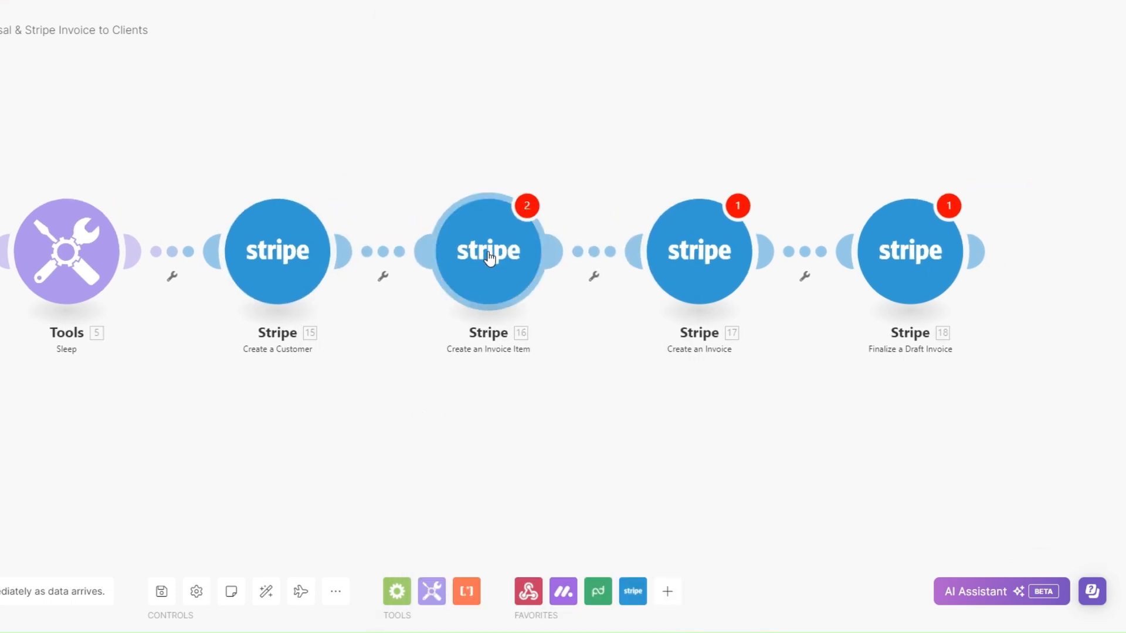
click(489, 258)
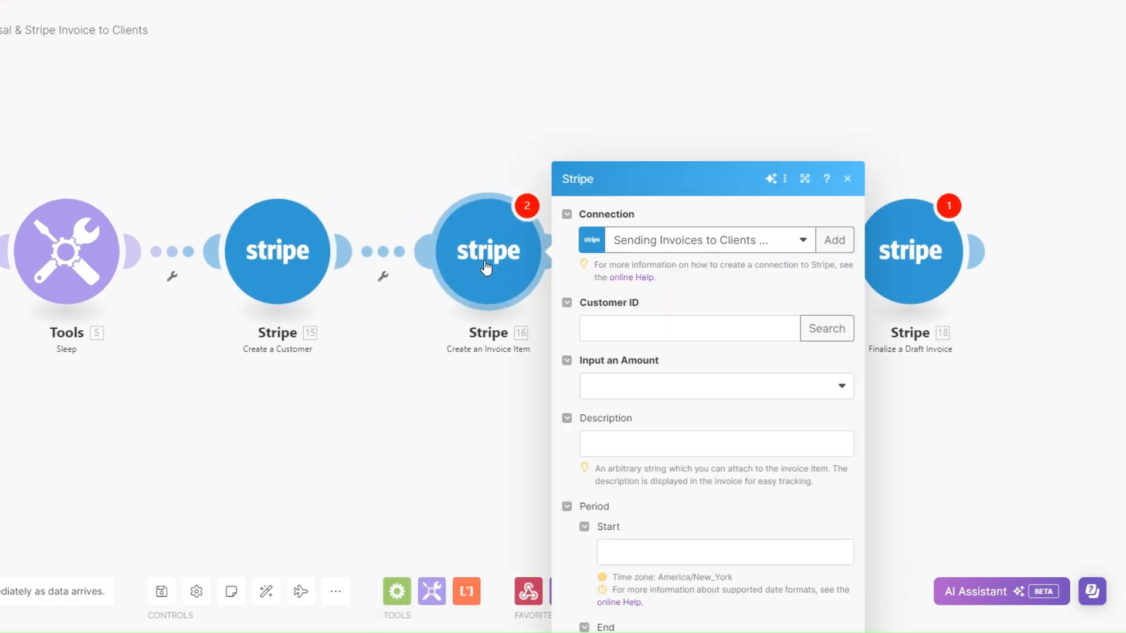
click(631, 177)
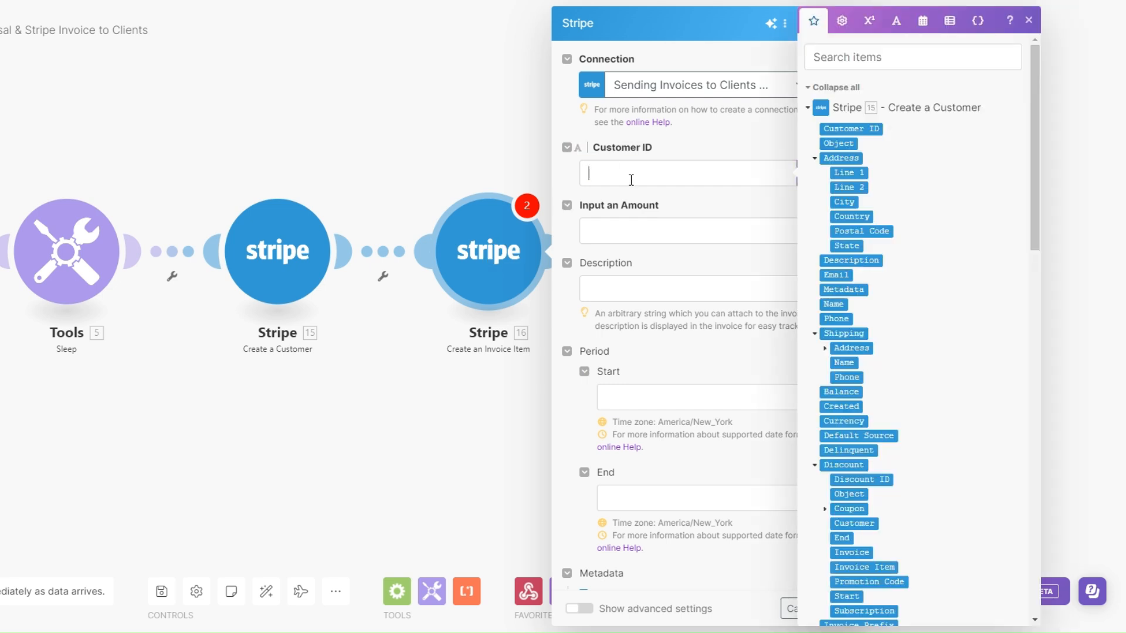
click(850, 128)
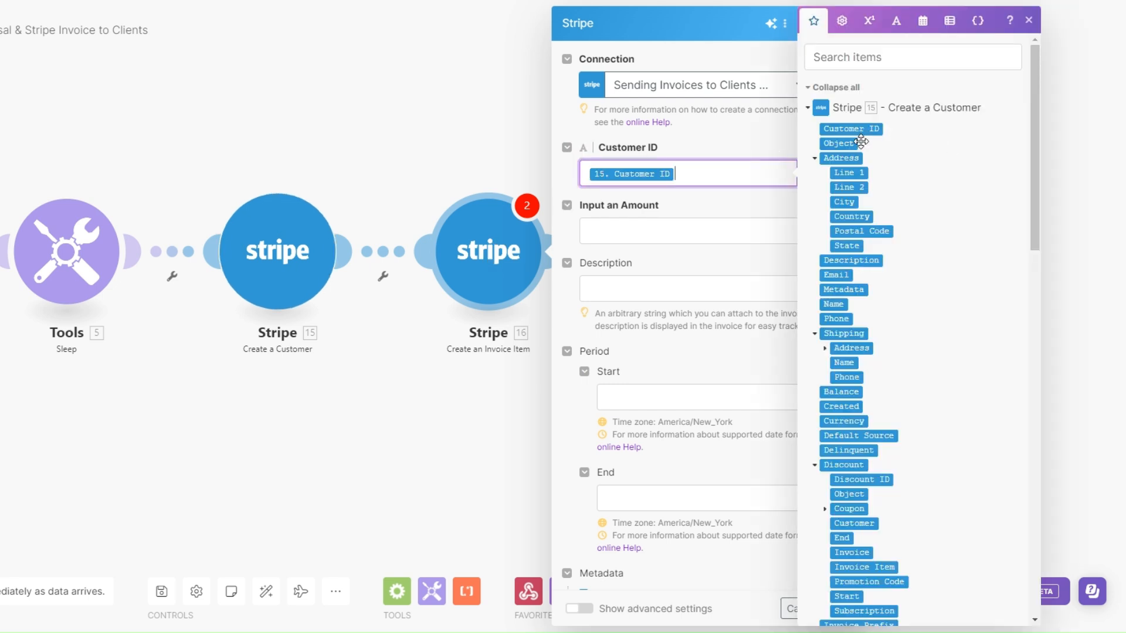
Step: Set the invoice item's amount to be input By a Total Amount, with an amount of 100
click(690, 235)
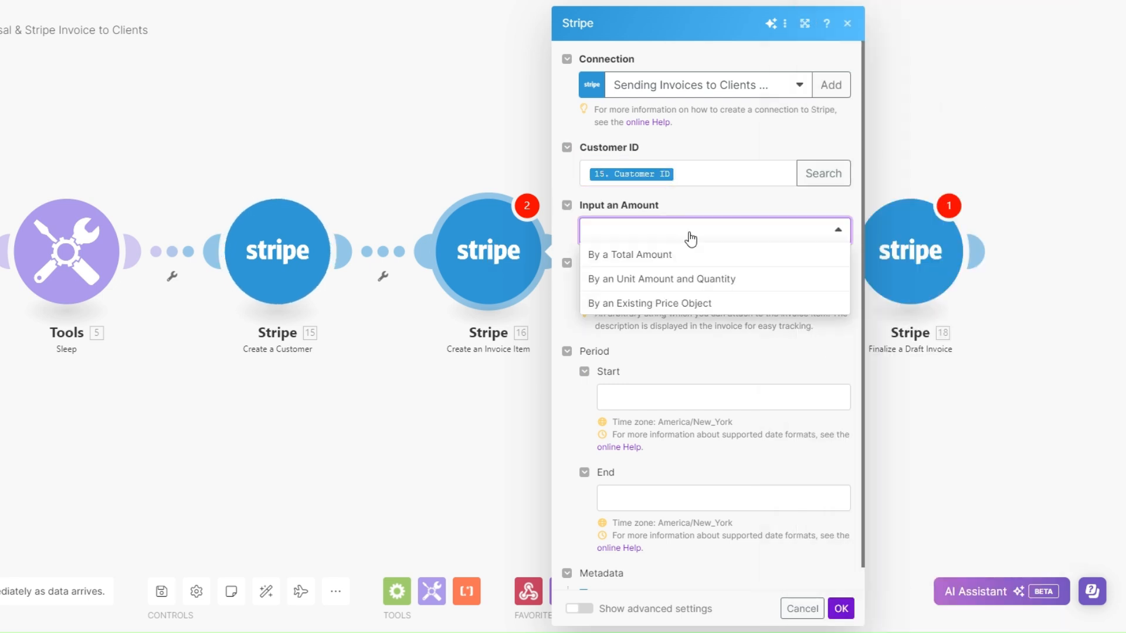
key(Down)
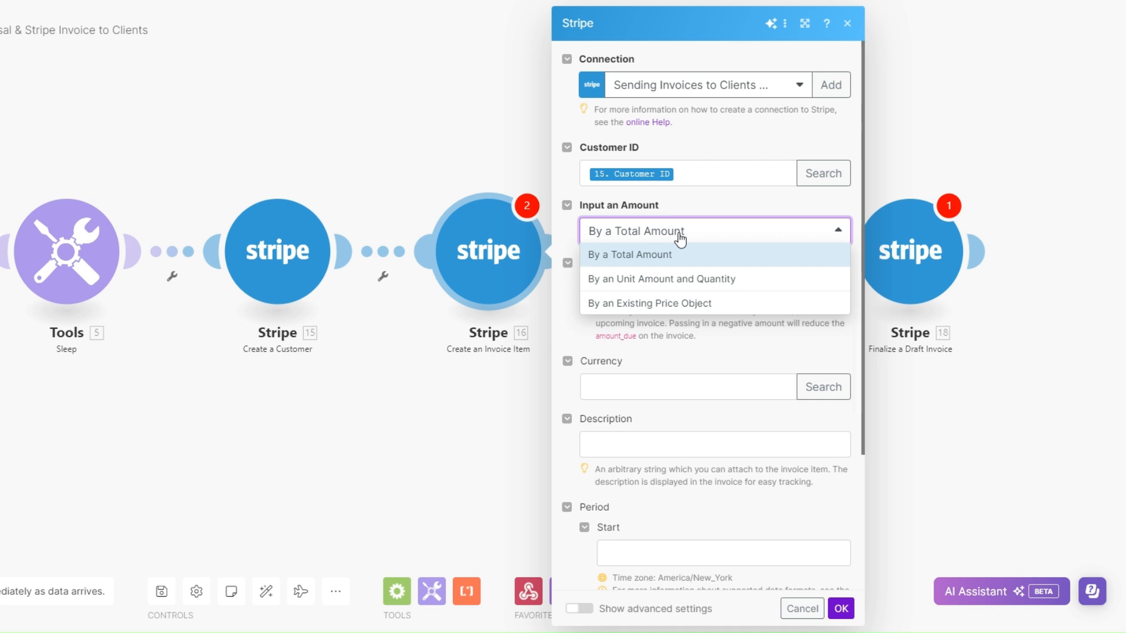
click(673, 233)
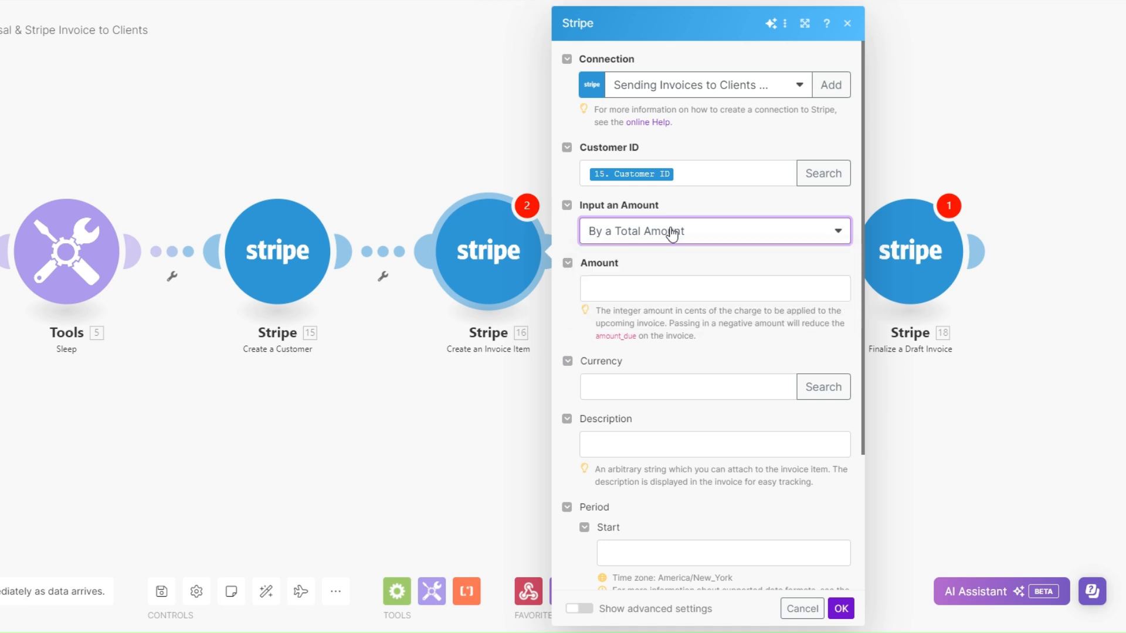
click(675, 296)
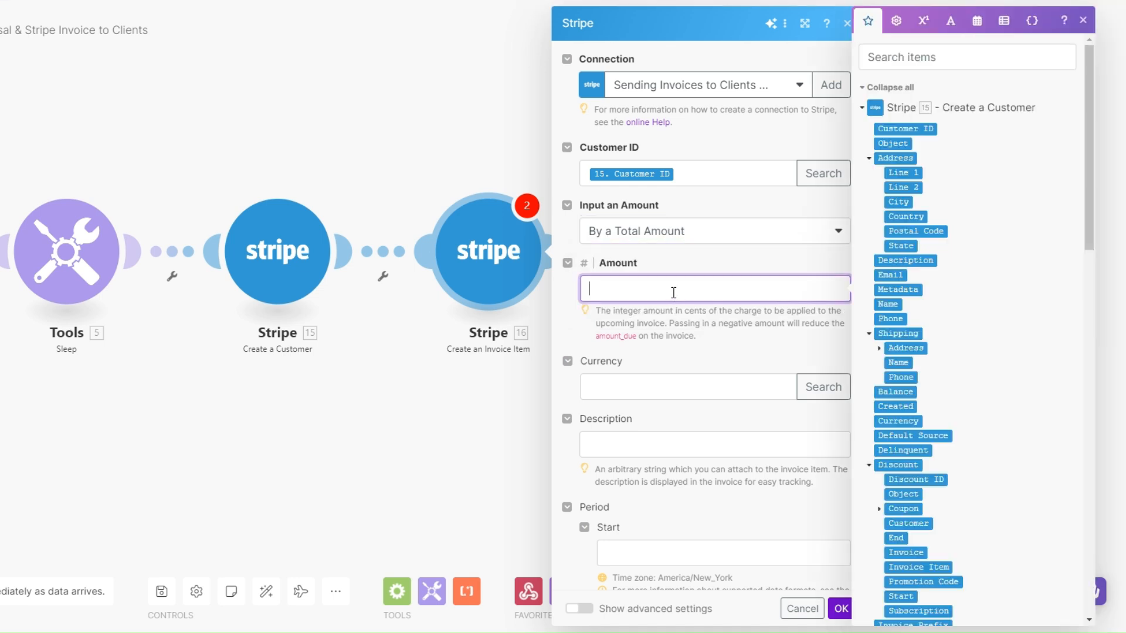
text(100)
click(678, 307)
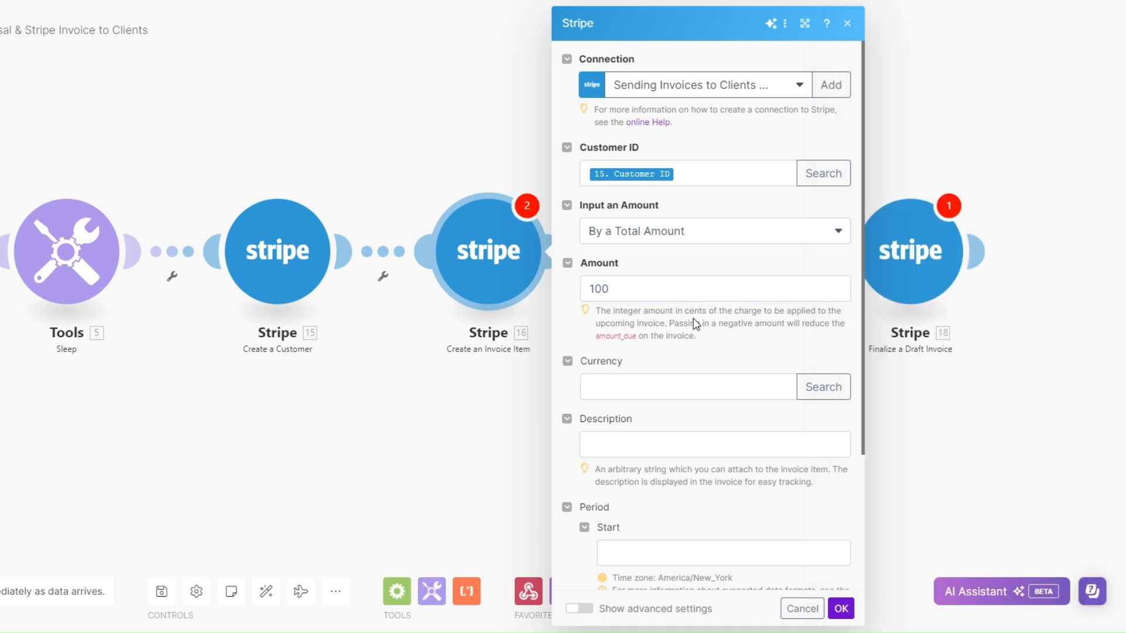
click(647, 284)
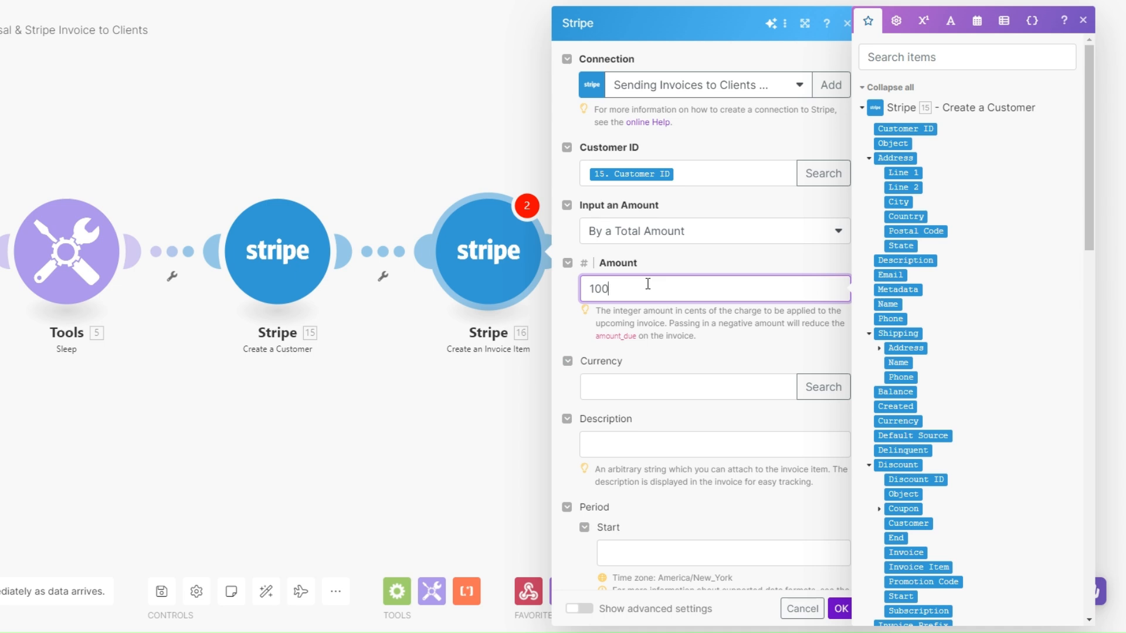
click(677, 352)
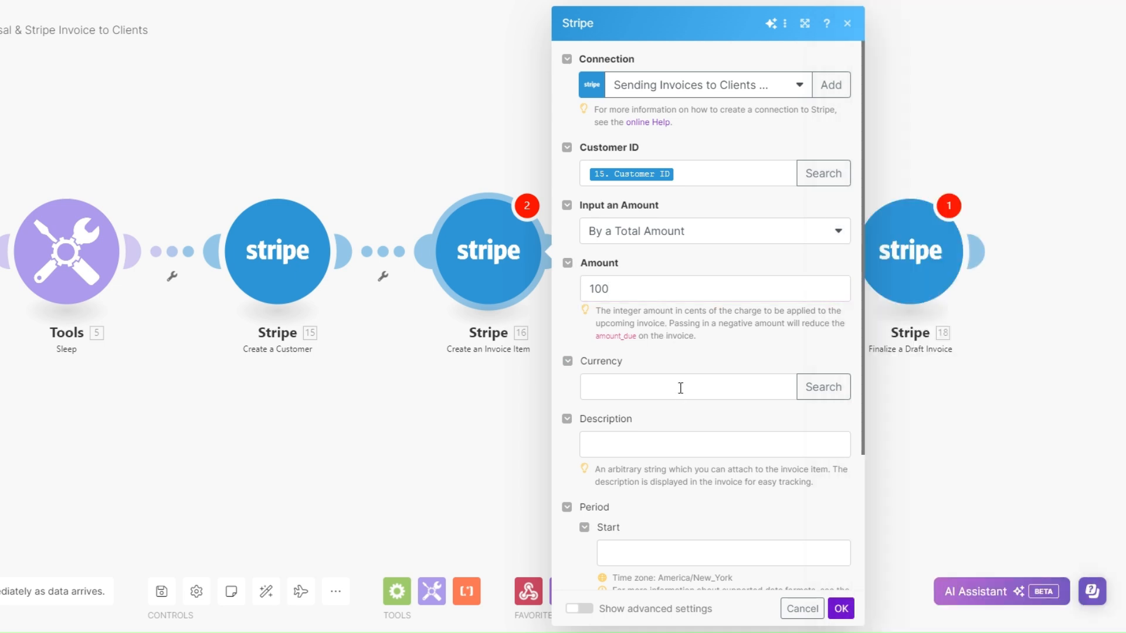
Step: Set the invoice item's currency to $ and map its description to the Description from the Create a Customer module
click(680, 387)
text($)
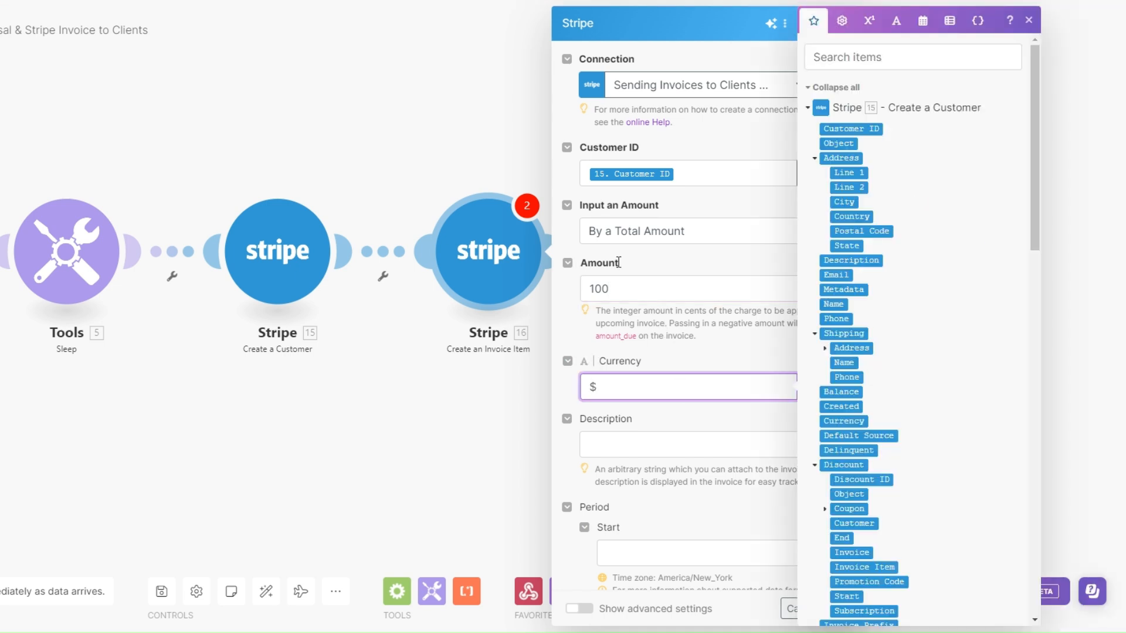
click(667, 427)
scroll(669, 431, down, 3)
click(658, 272)
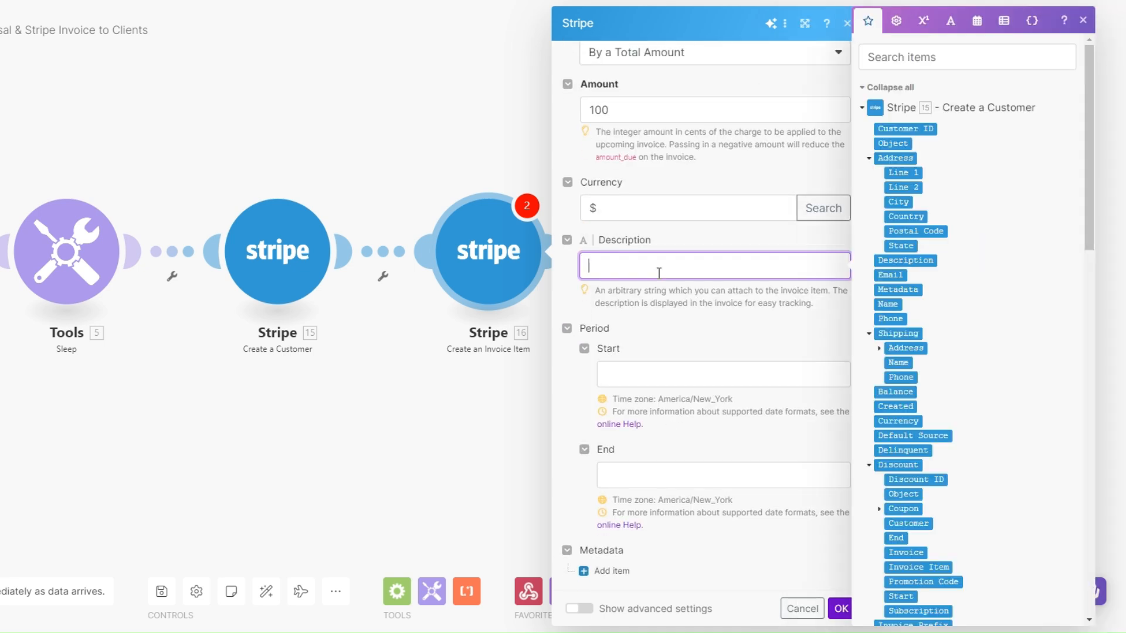
click(903, 261)
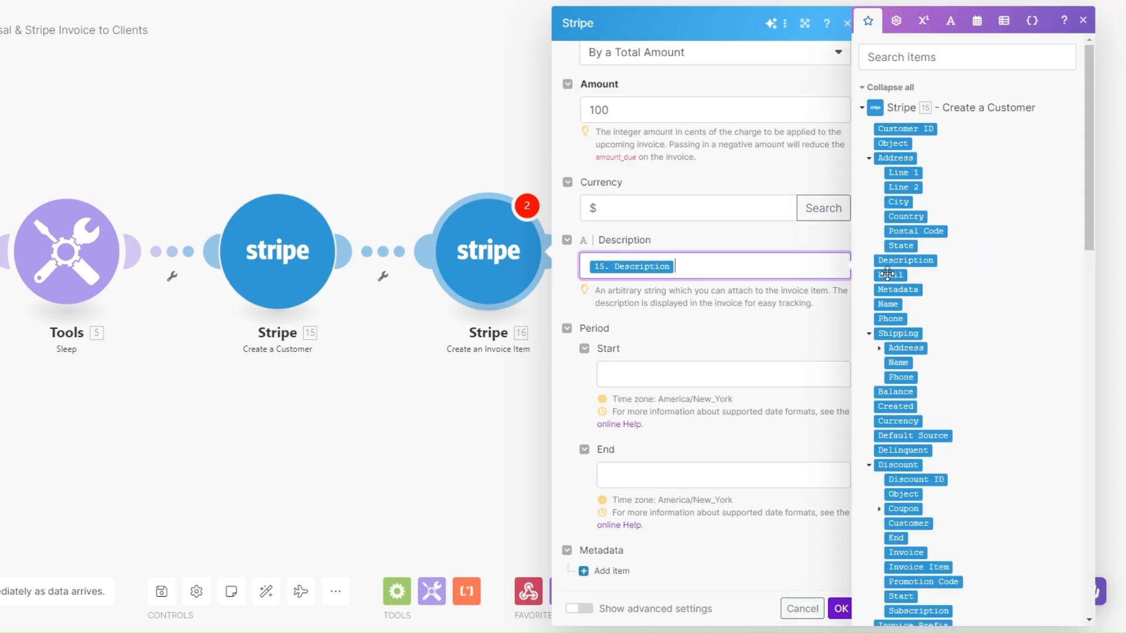
Step: Set the invoice item's period to start at the now variable and end on 06/11/2024 11:41 AM, and save the module
click(688, 374)
drag(678, 303, 690, 368)
click(690, 370)
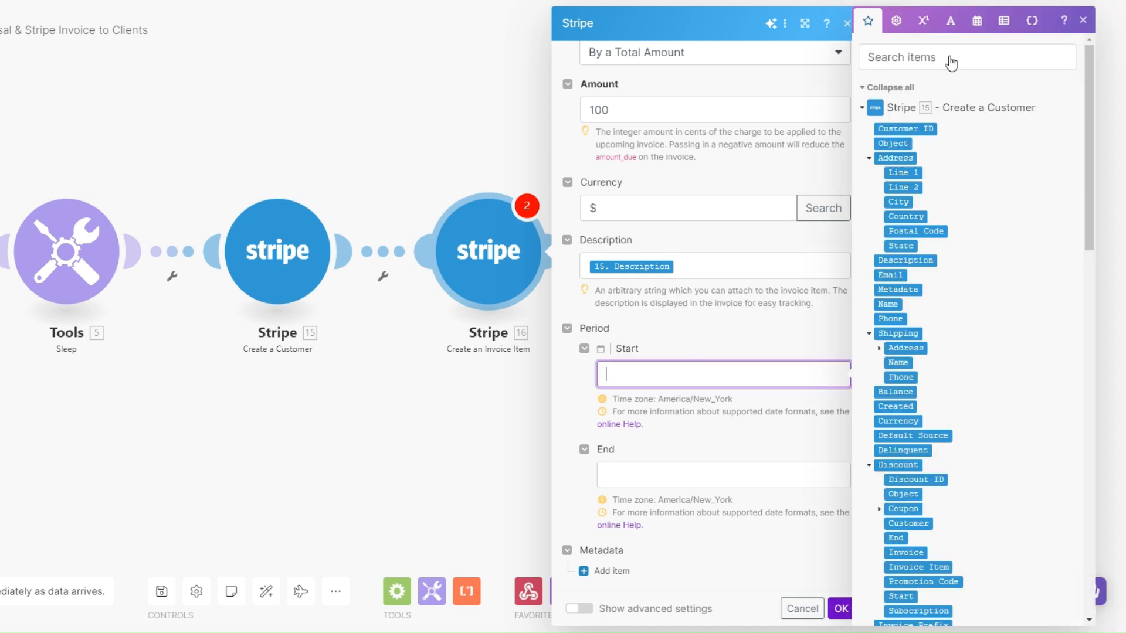
click(977, 22)
click(878, 478)
click(684, 473)
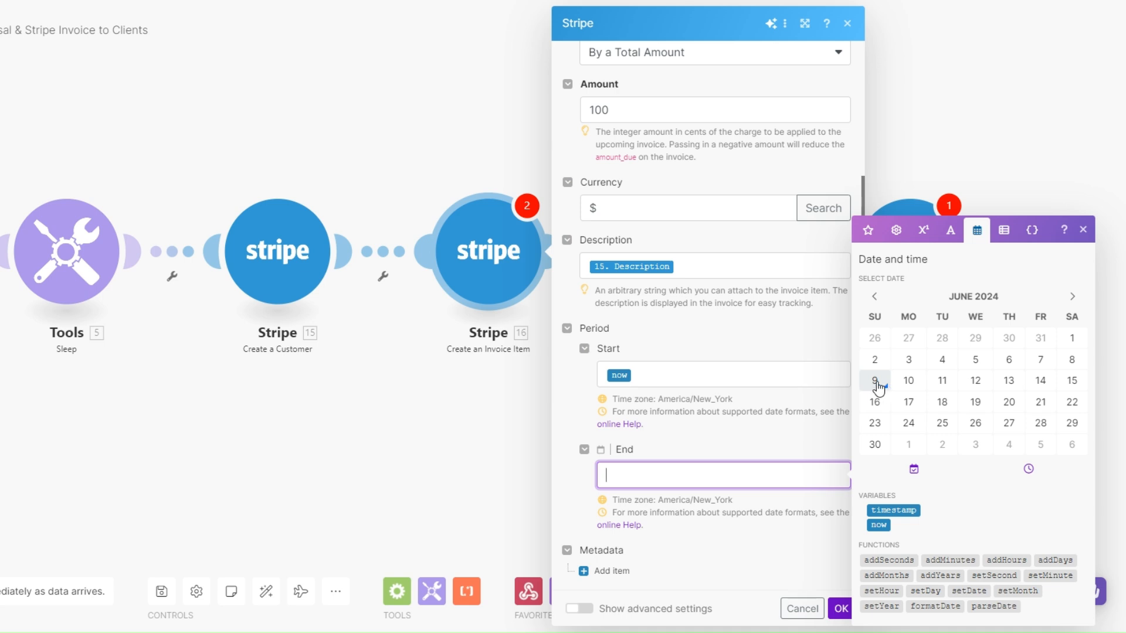
click(942, 381)
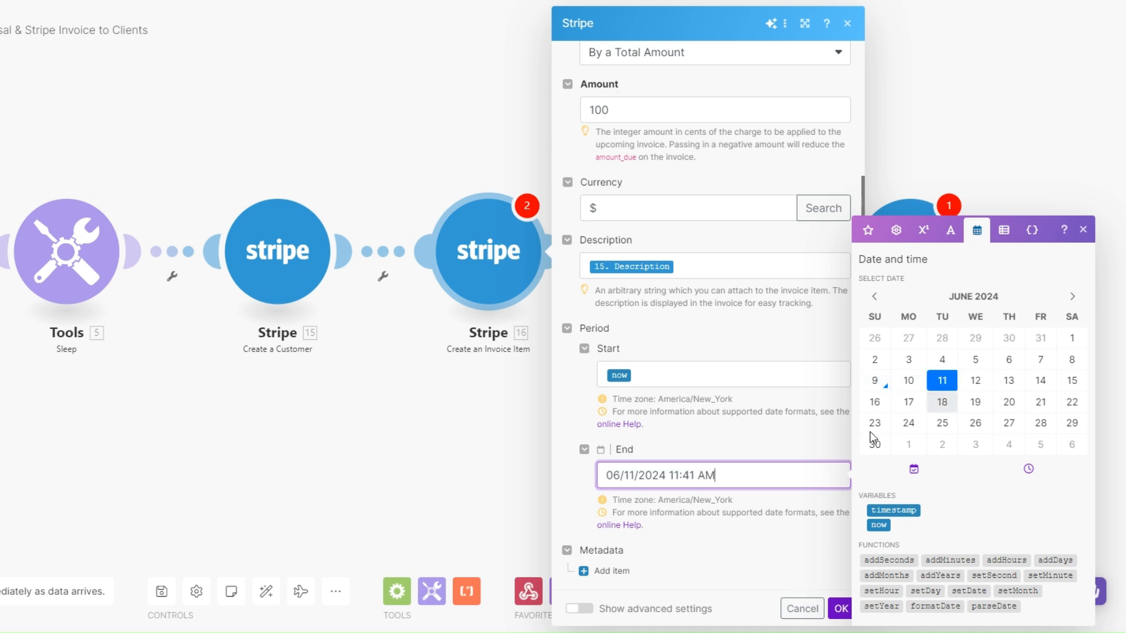
click(716, 508)
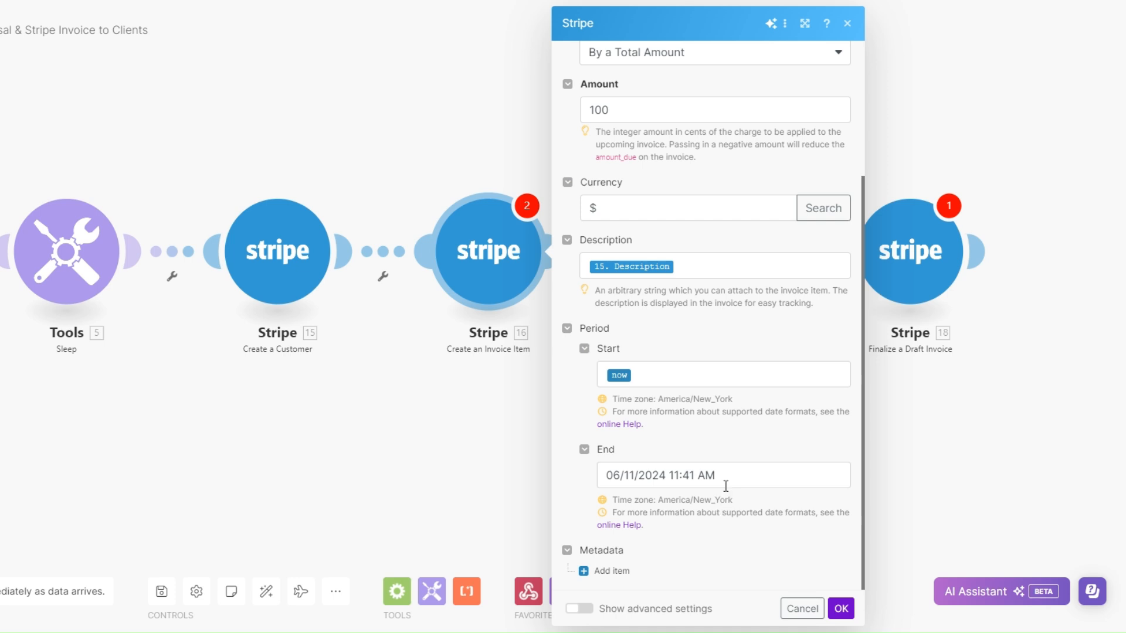
scroll(725, 485, up, 3)
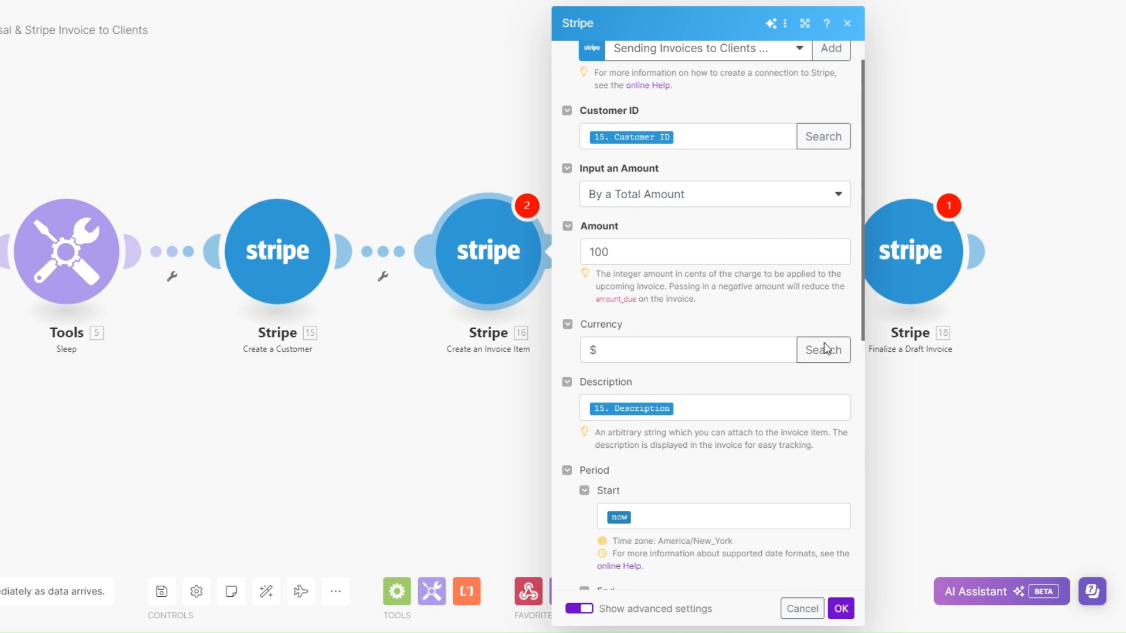
click(841, 607)
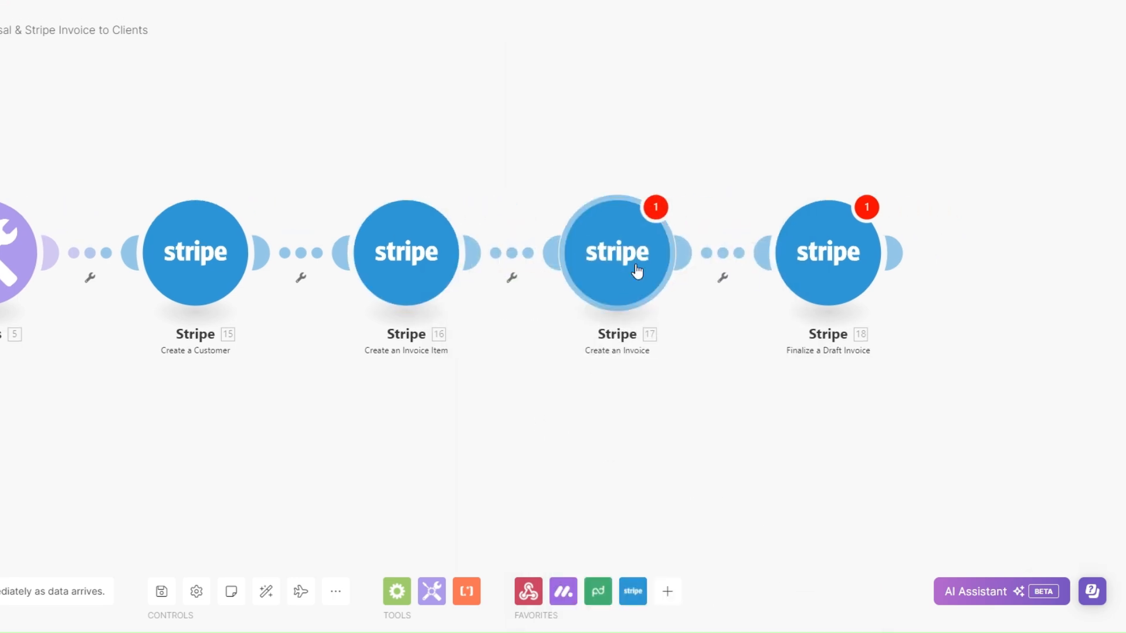
Step: In the Create an Invoice module, map the Customer ID to the one from the Create a Customer module
click(637, 271)
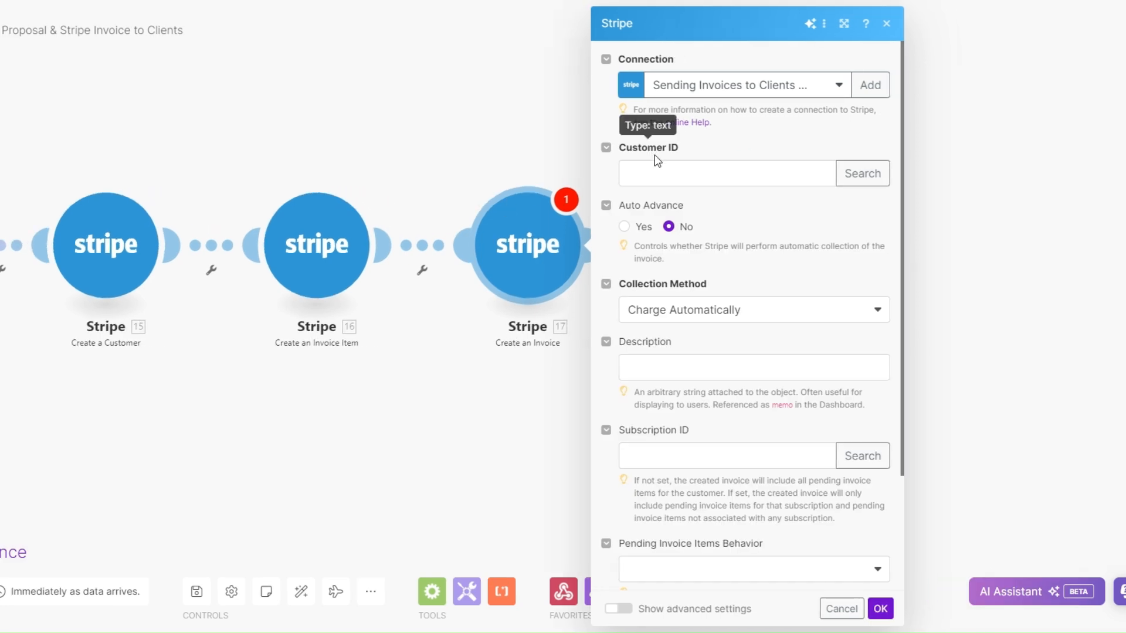
click(656, 176)
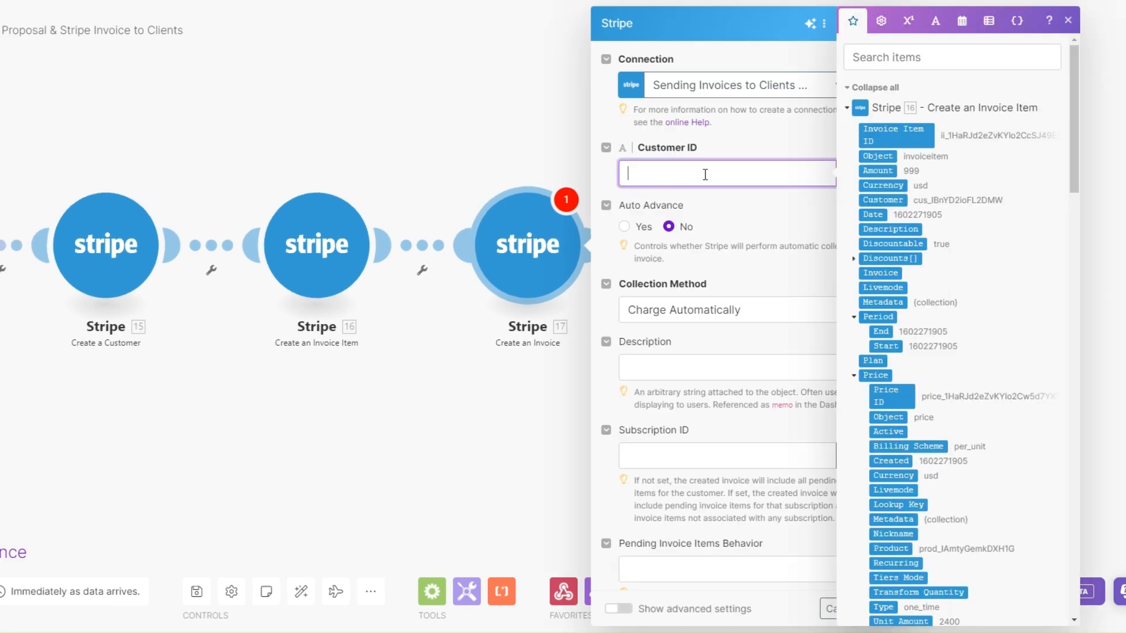
scroll(991, 292, down, 2)
scroll(991, 292, down, 6)
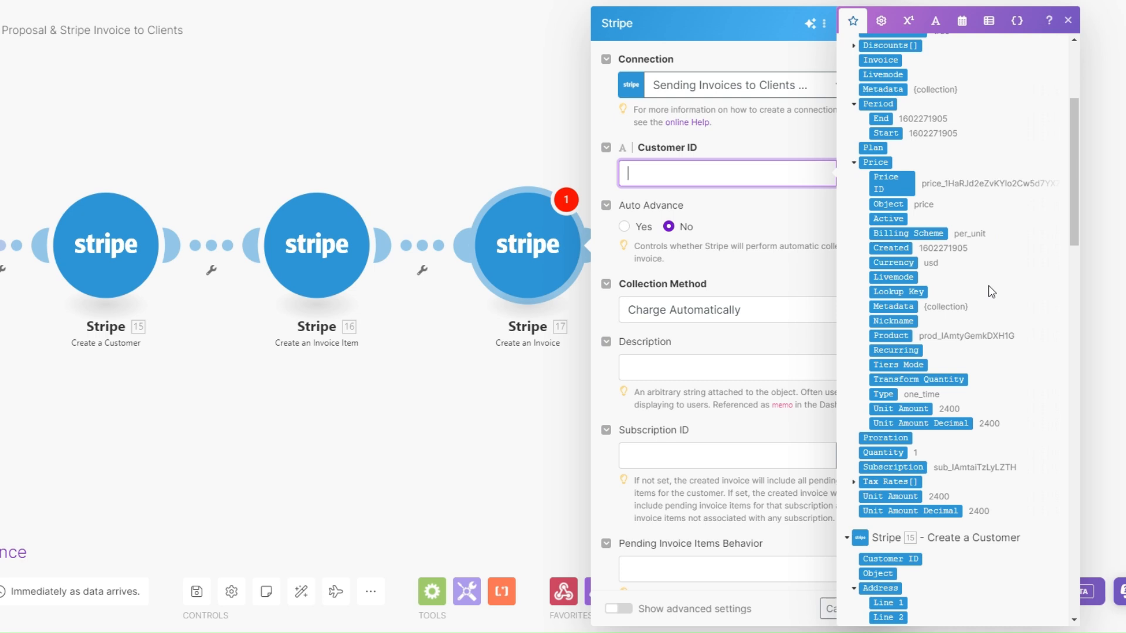
click(883, 285)
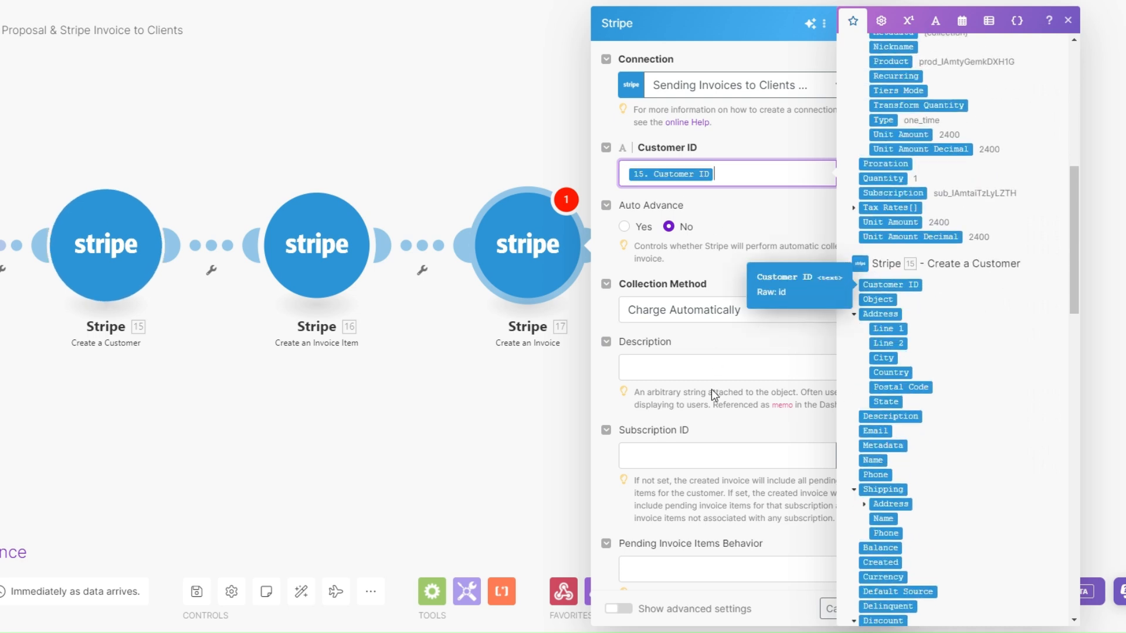
Step: Set the invoice's collection method to Send Invoice and its days until due to 2
click(705, 345)
click(710, 312)
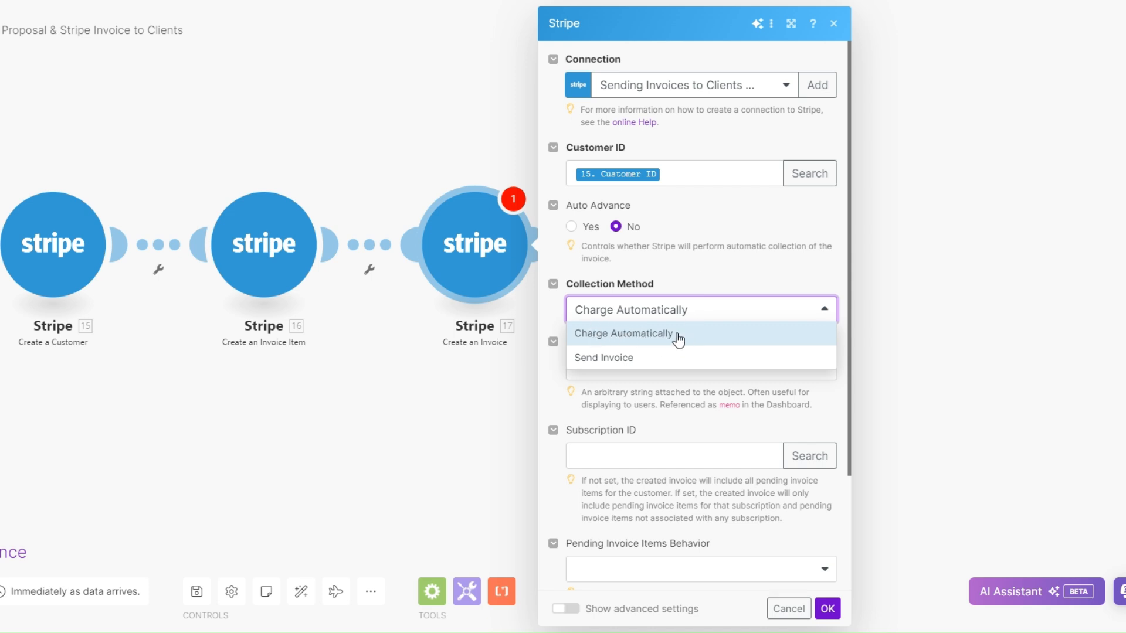
click(623, 359)
click(624, 359)
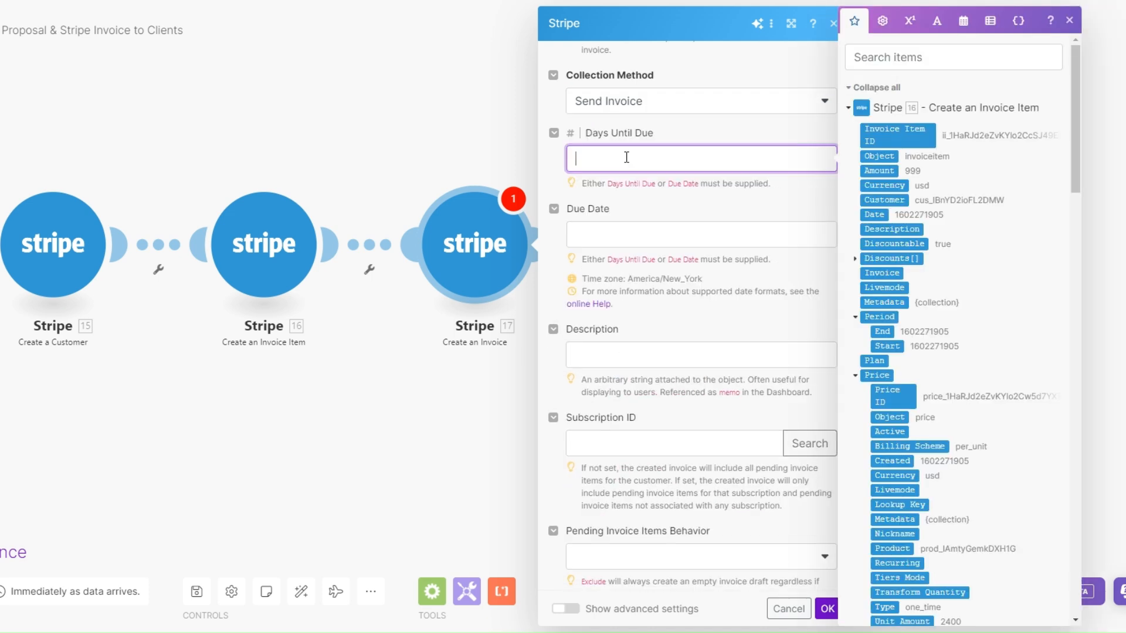
text(2)
Step: Set the invoice's due date to 06/11/2024 11:43 AM
click(630, 238)
click(963, 22)
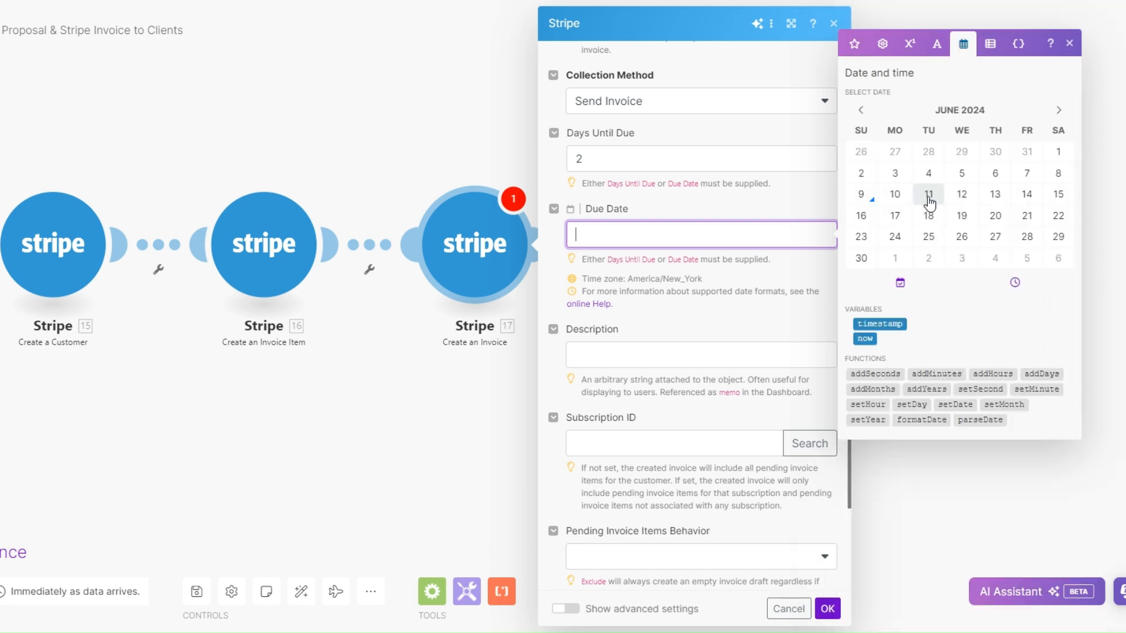
click(929, 195)
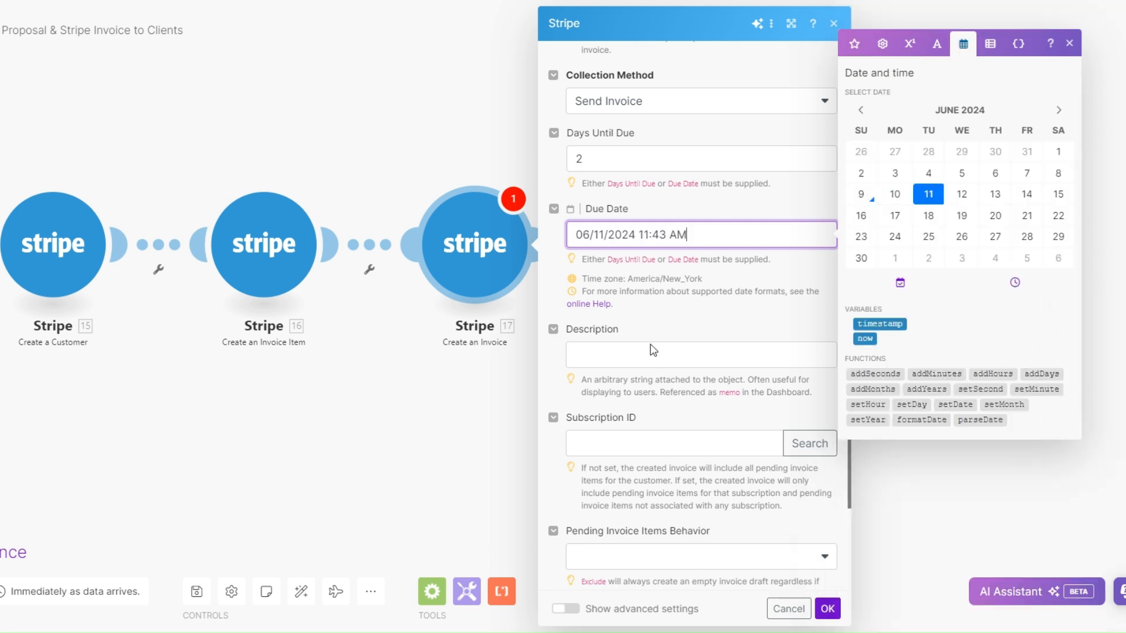
Step: Map the invoice's description to the Description from the Create an Invoice Item module
click(696, 319)
click(818, 359)
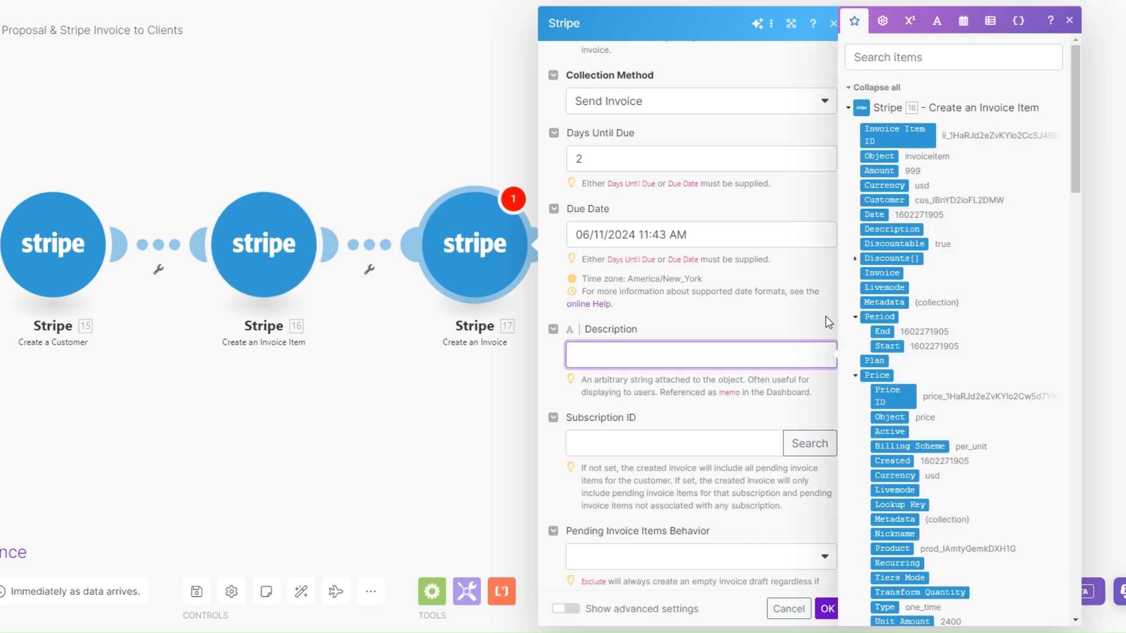
click(891, 229)
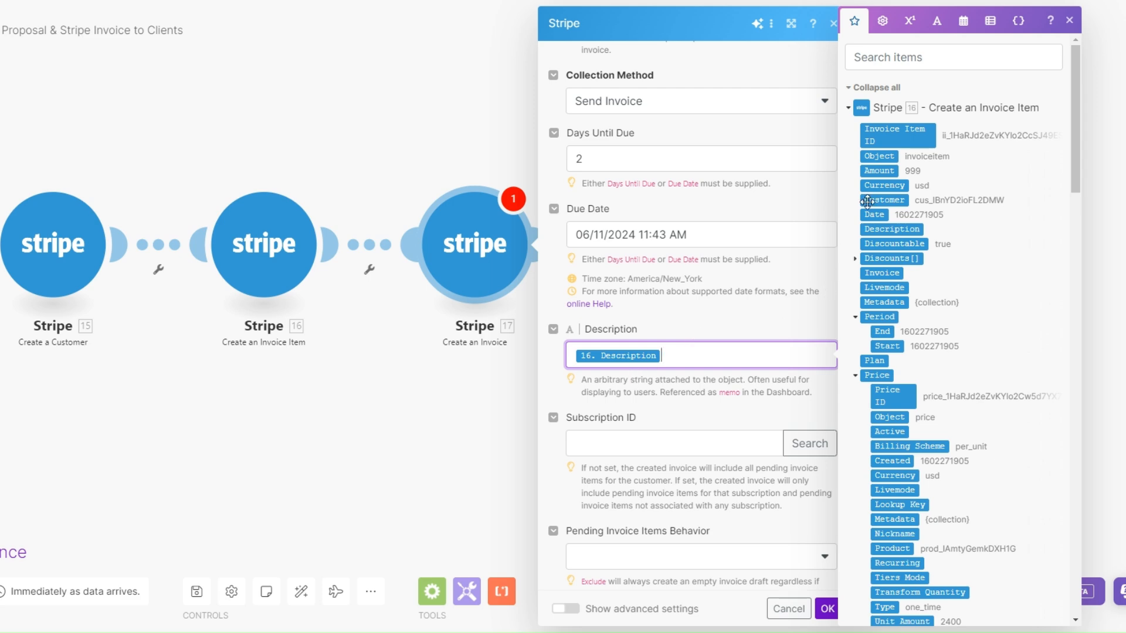
scroll(699, 335, up, 1)
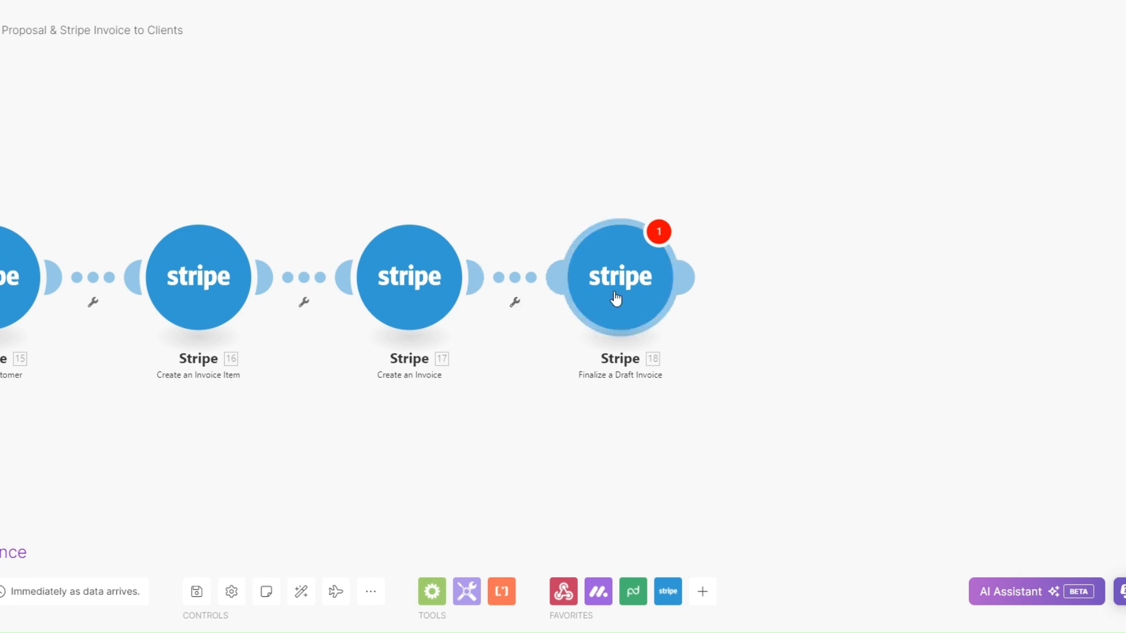
Step: In the Finalize a Draft Invoice module, map the Invoice ID to the one from the Create an Invoice module and save it
click(617, 283)
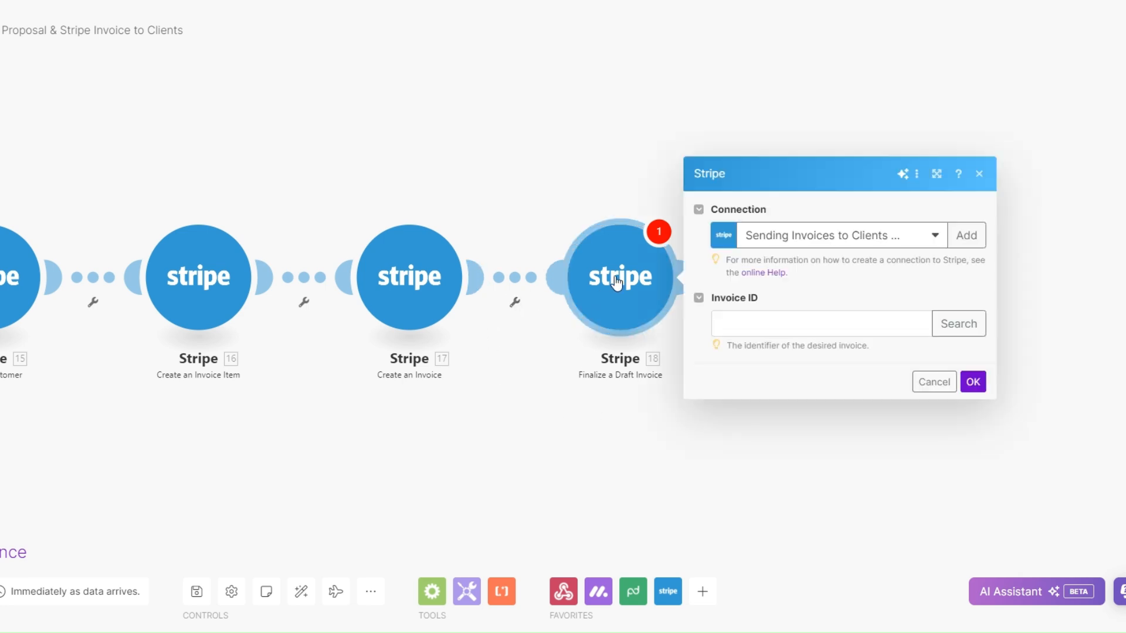
click(766, 317)
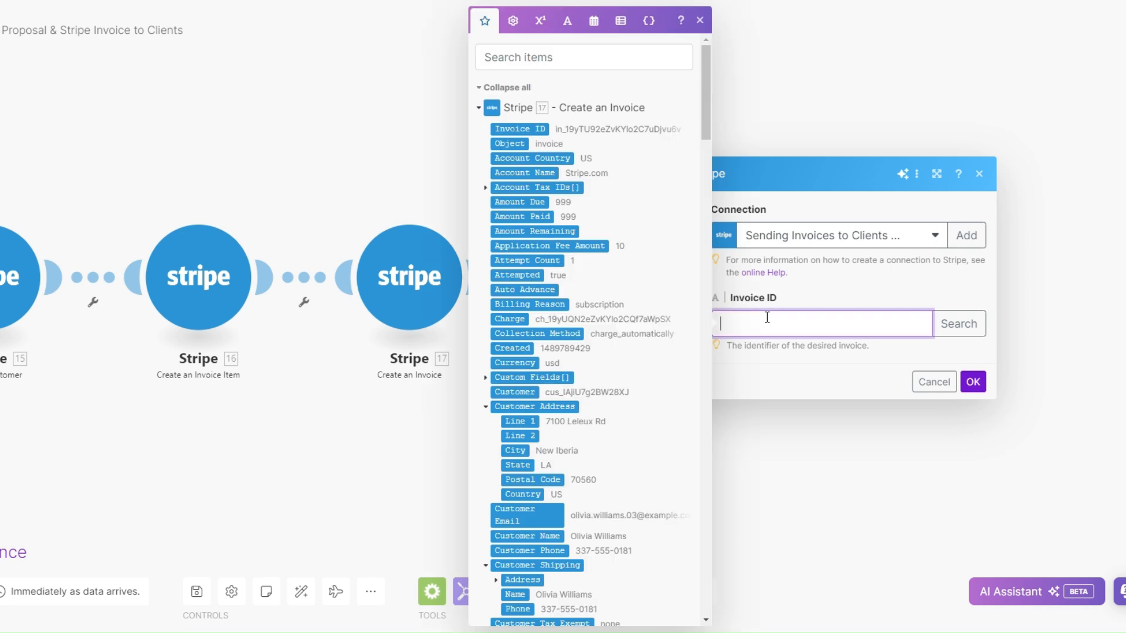
click(519, 129)
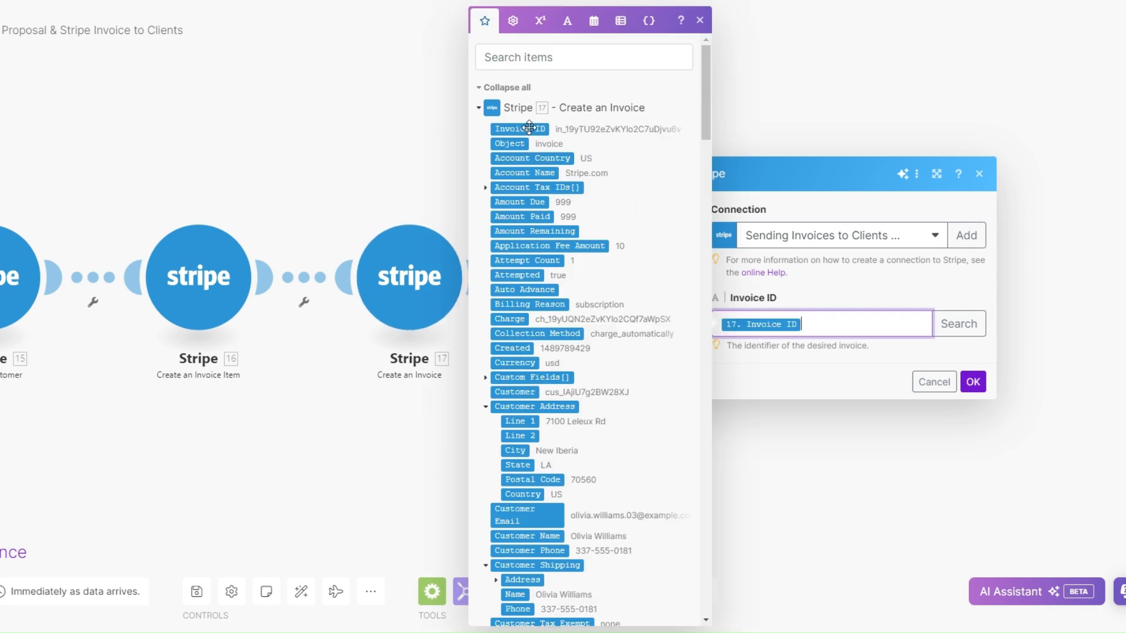
click(973, 381)
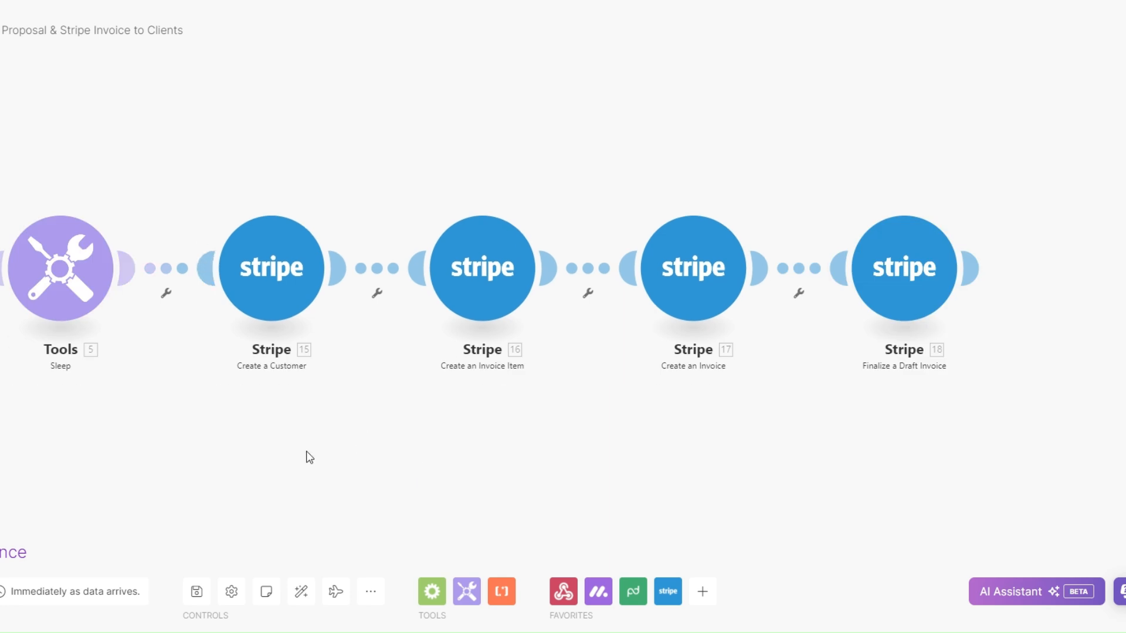
Step: Review the settings of the Create a Customer and Create an Invoice Item modules
click(278, 279)
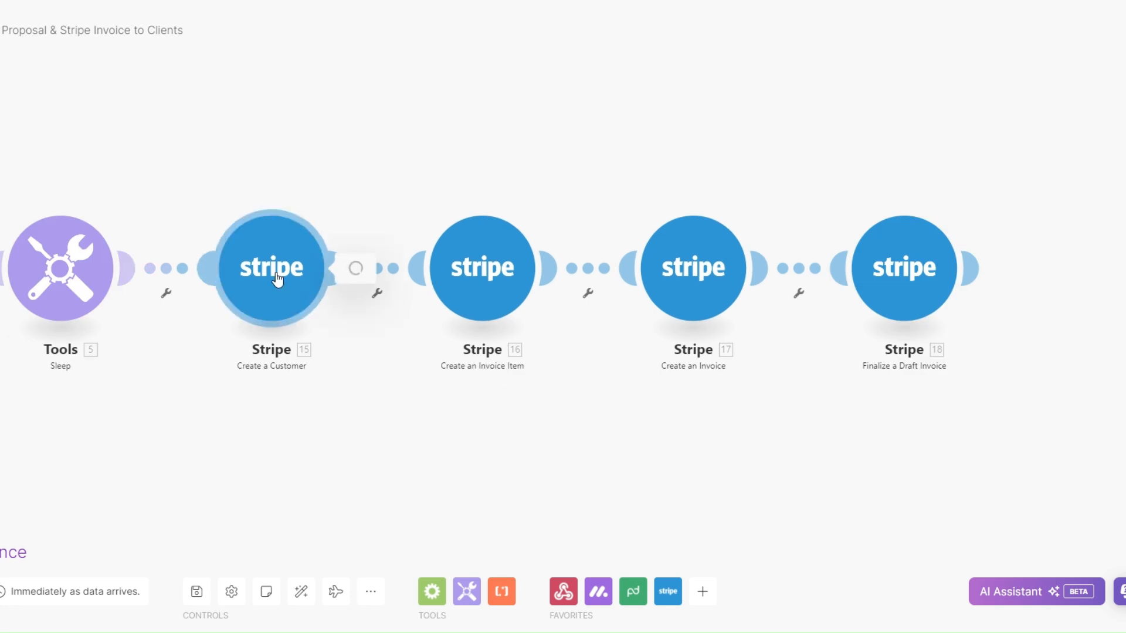
scroll(456, 231, down, 3)
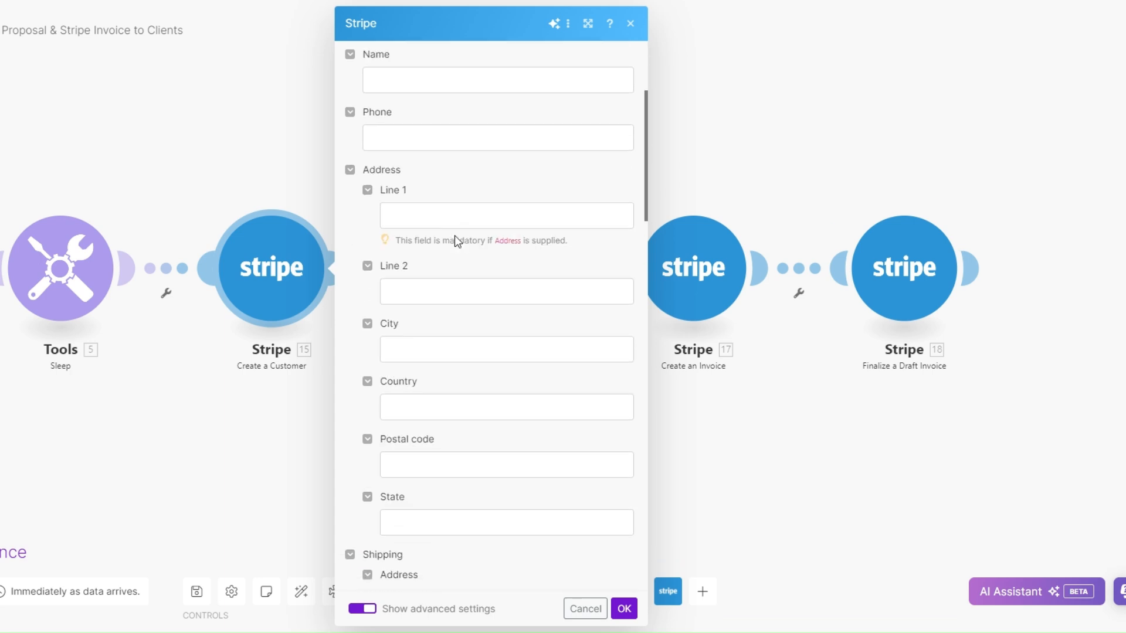
key(Escape)
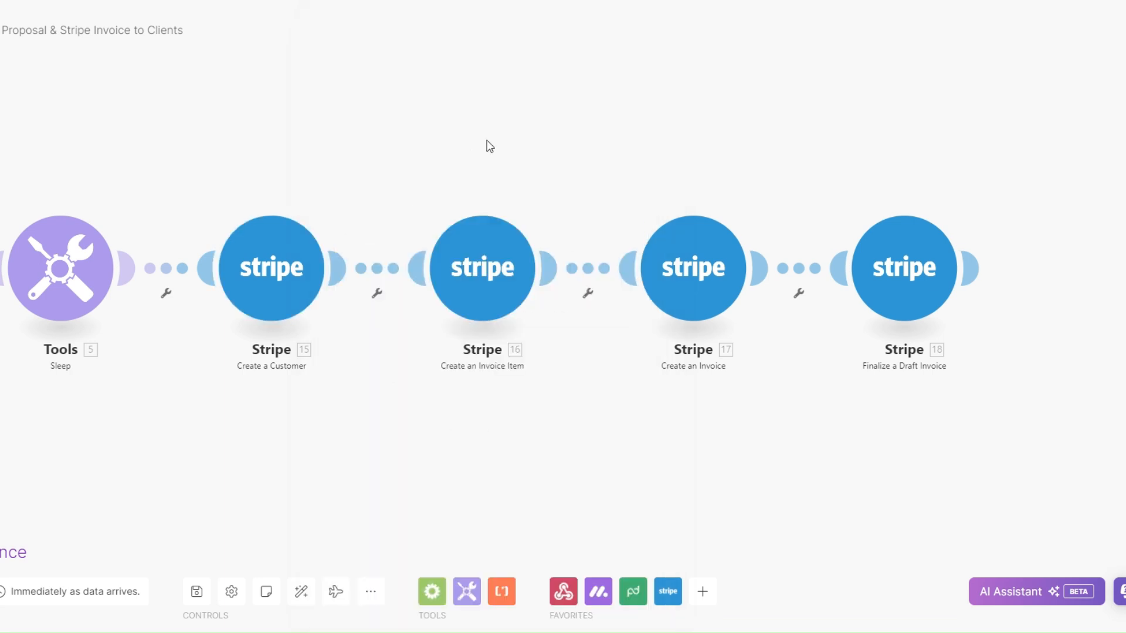
click(478, 259)
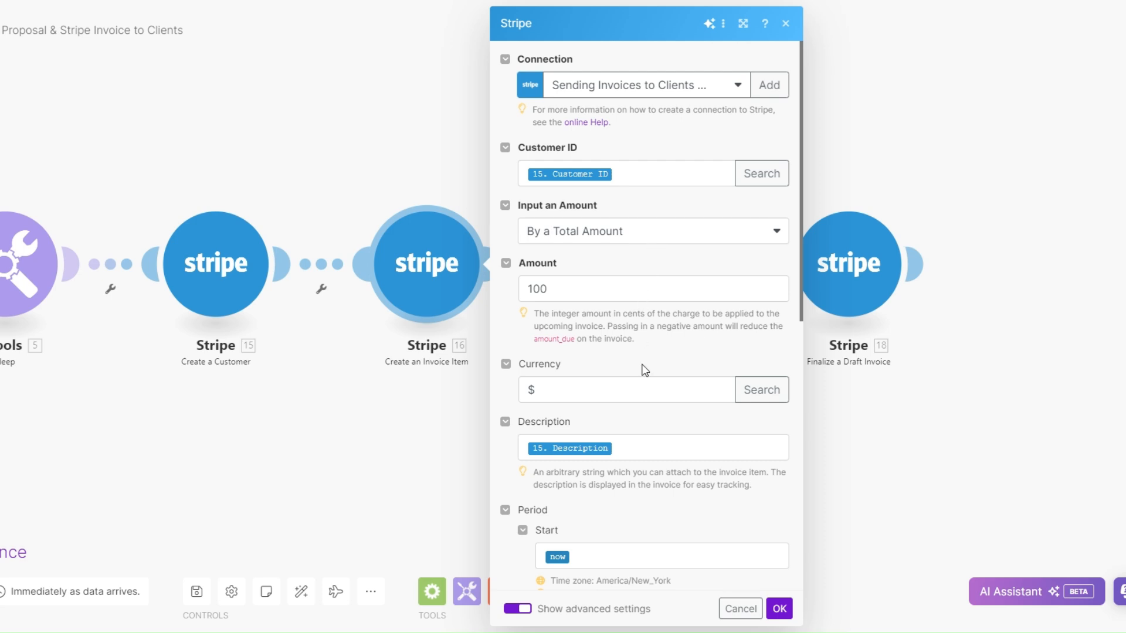
scroll(645, 371, down, 3)
scroll(645, 357, up, 3)
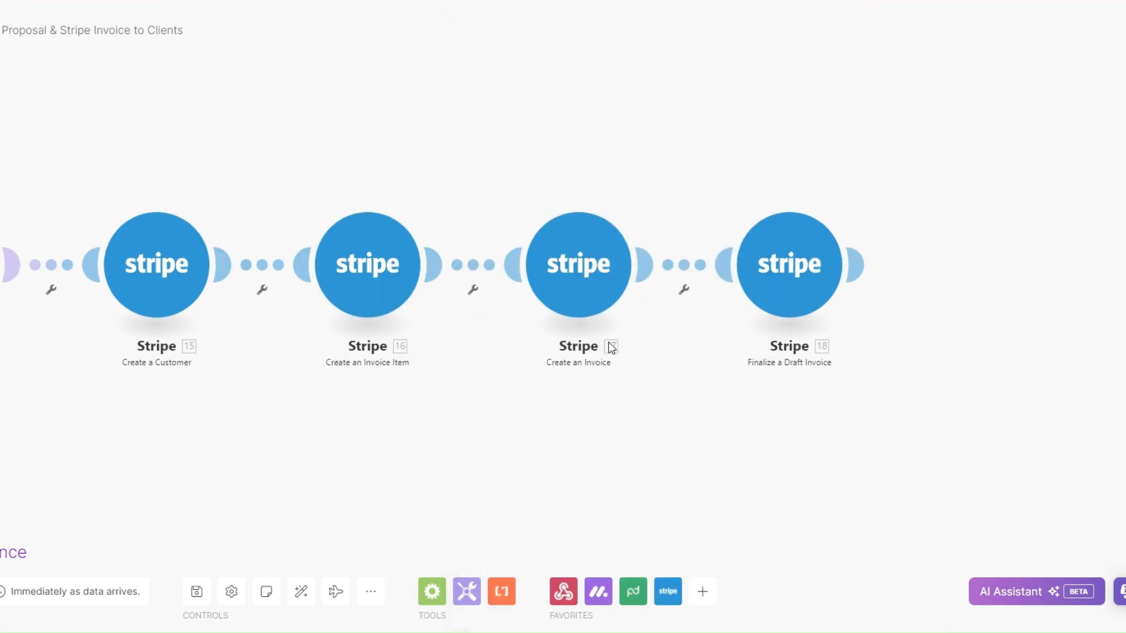
Step: Review the Create an Invoice module's customer, collection method, due date and description settings
click(576, 262)
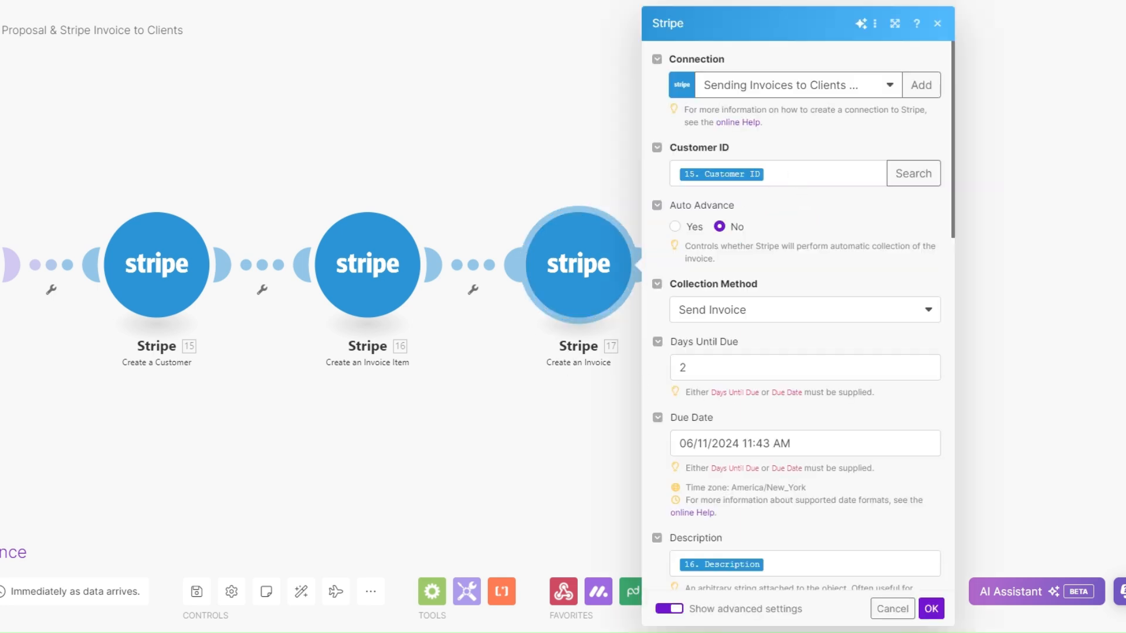
click(791, 174)
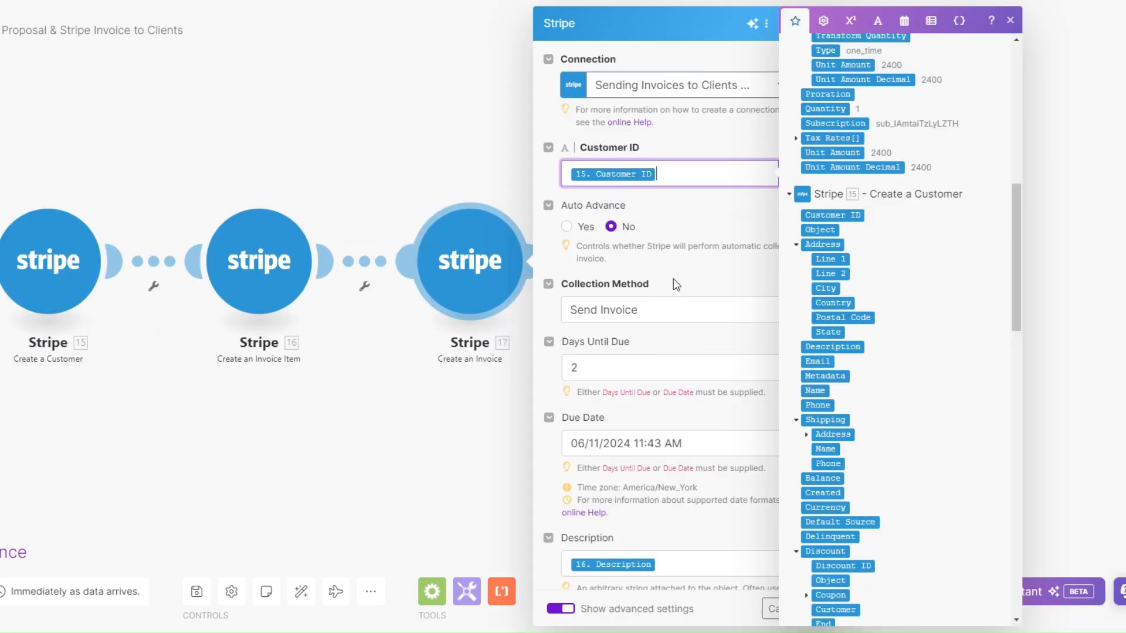
click(672, 279)
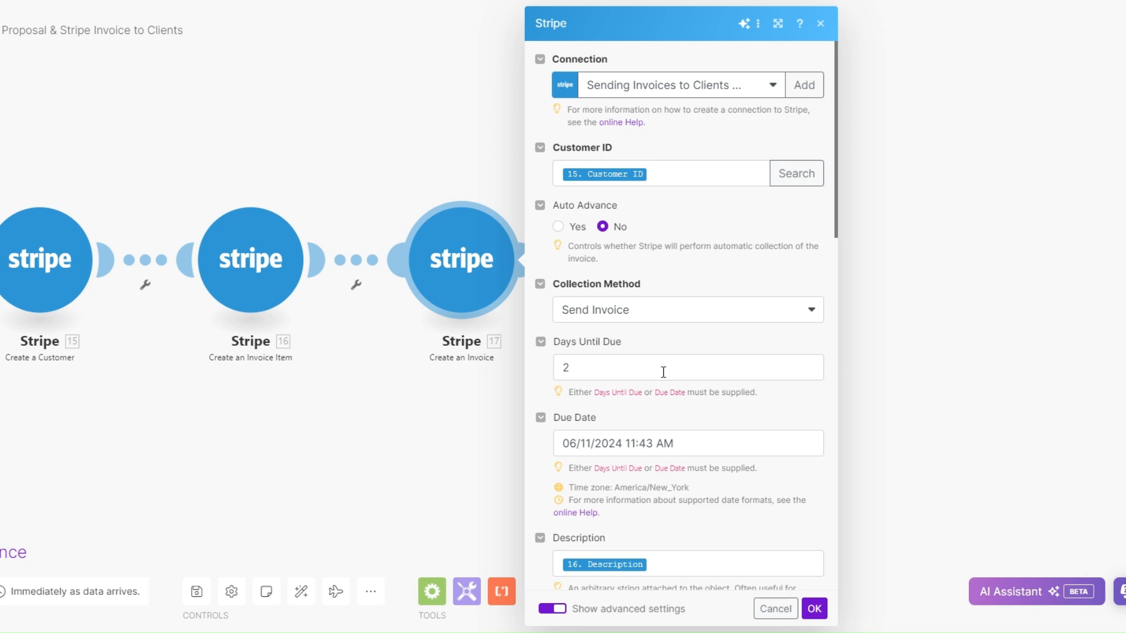
click(688, 441)
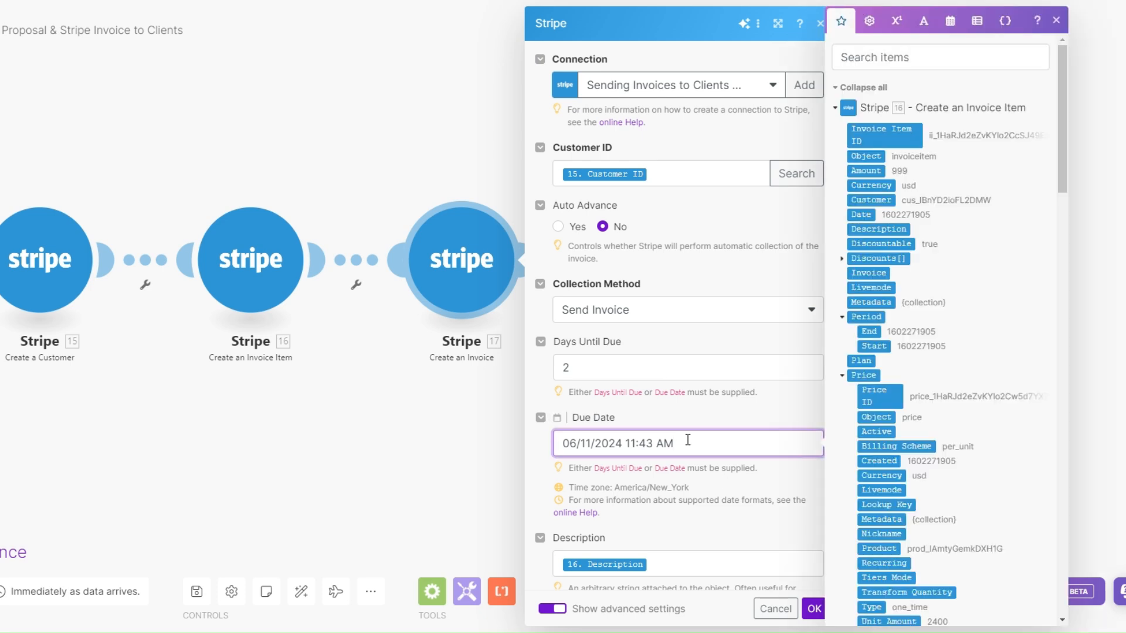
click(741, 534)
scroll(738, 531, down, 3)
click(661, 356)
click(695, 332)
scroll(721, 465, down, 5)
click(814, 608)
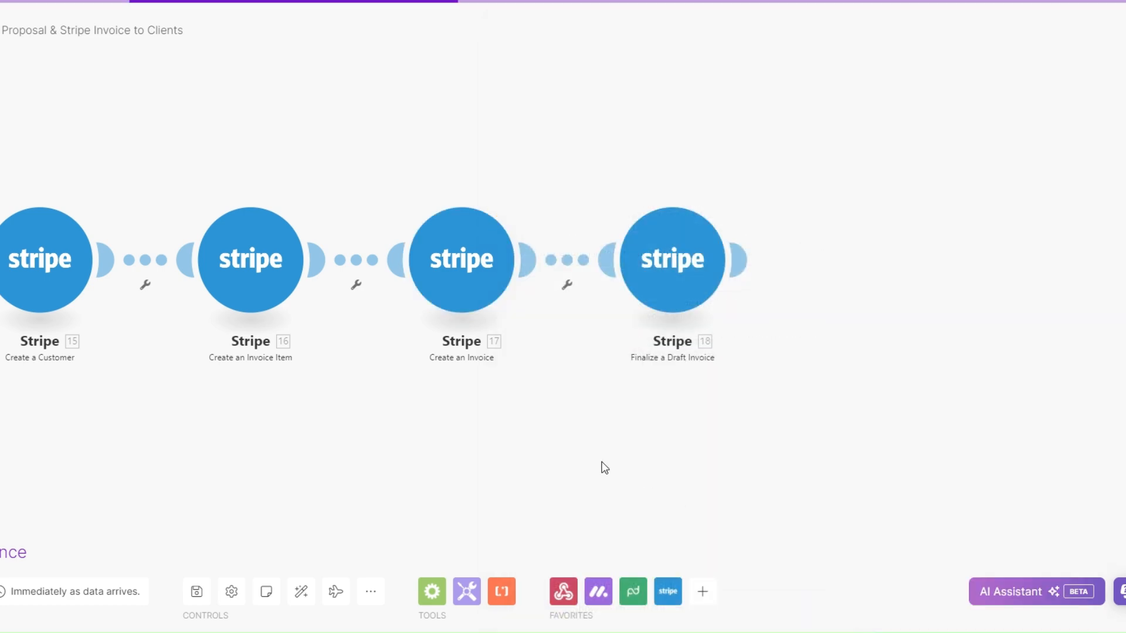
Step: Check the Invoice ID mapping in the Finalize a Draft Invoice module
click(686, 268)
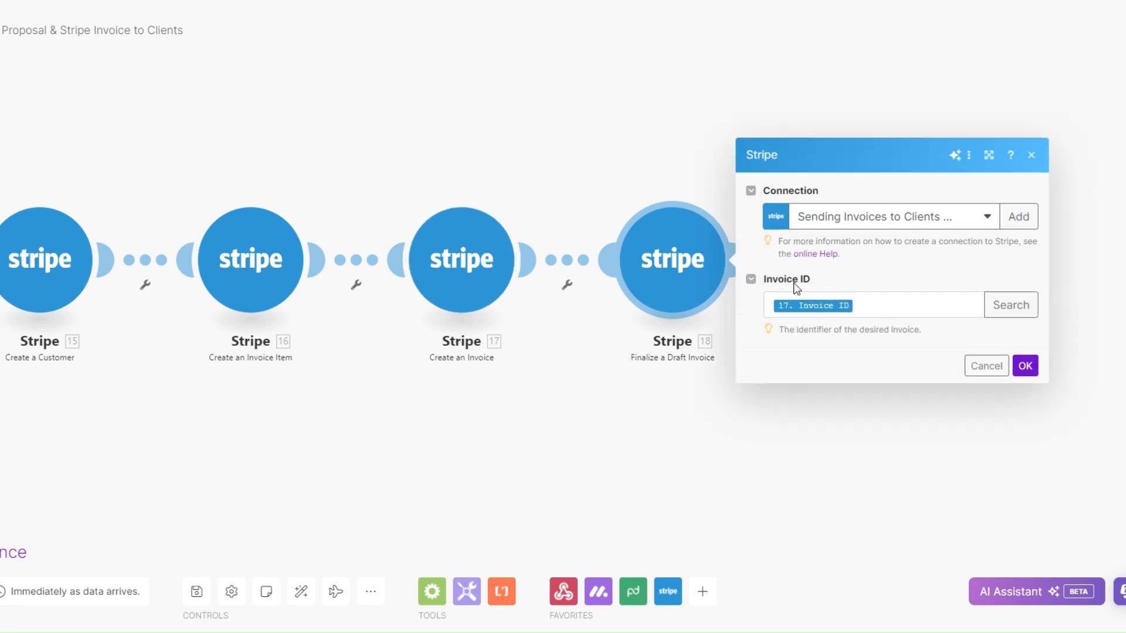
click(879, 310)
click(1024, 365)
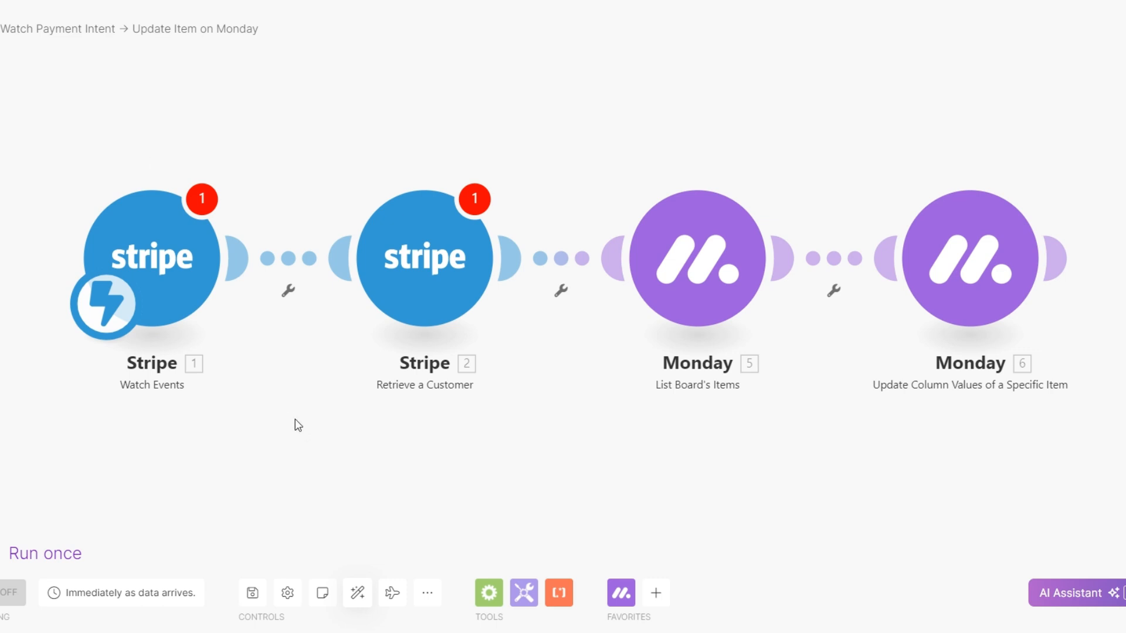
Step: Add Stripe to the favorites of the scenario that watches payment intents and updates an item on Monday
scroll(289, 411, down, 2)
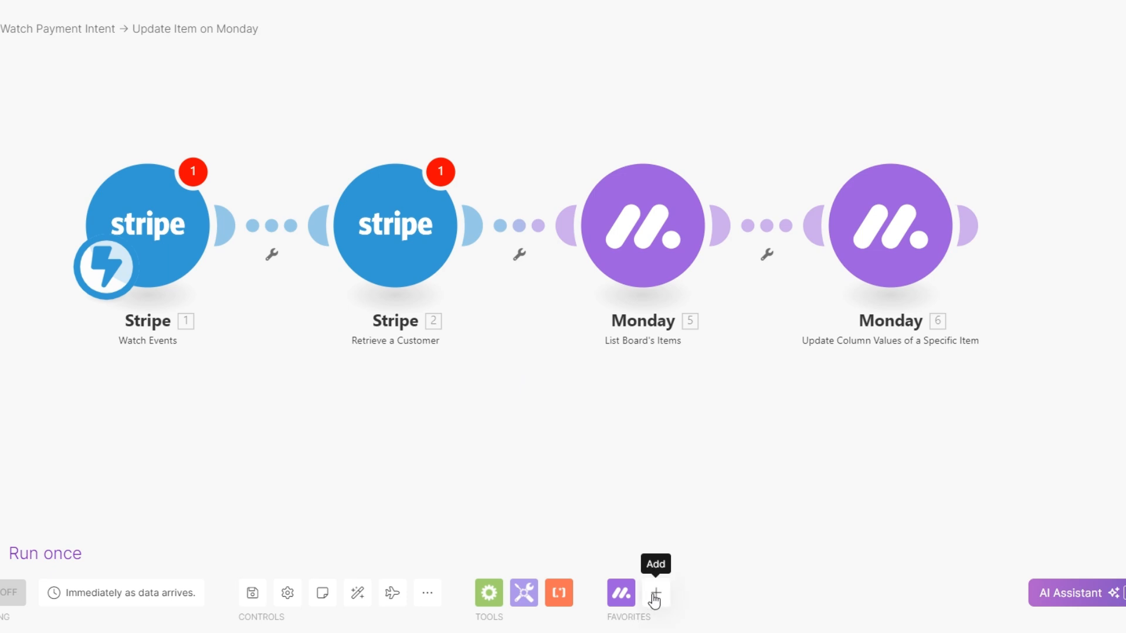
click(656, 593)
click(710, 350)
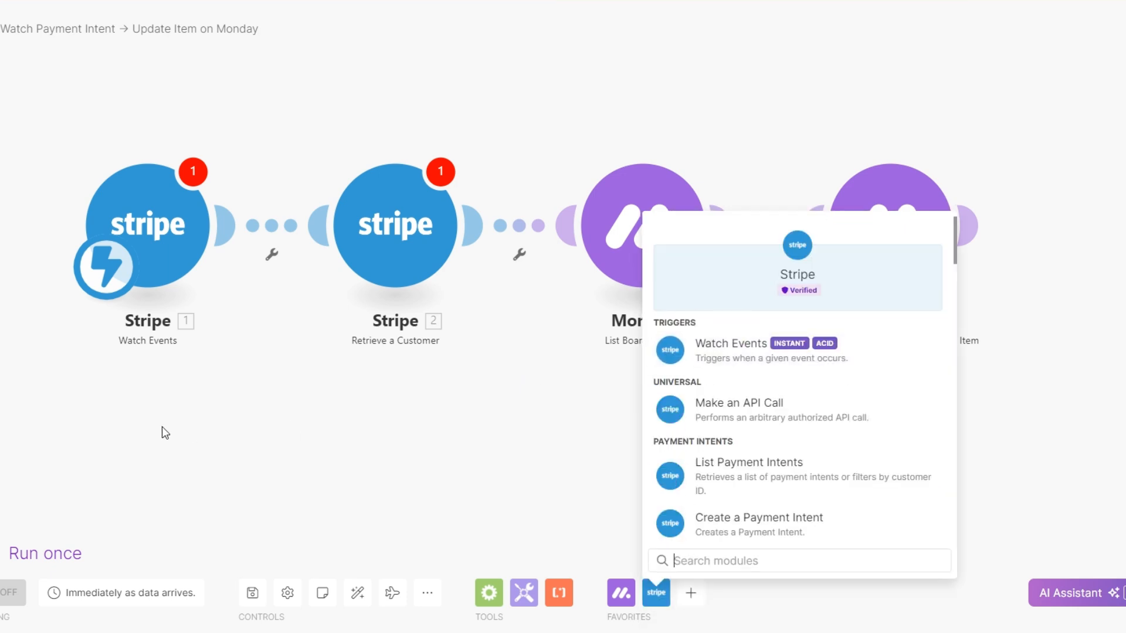
click(233, 454)
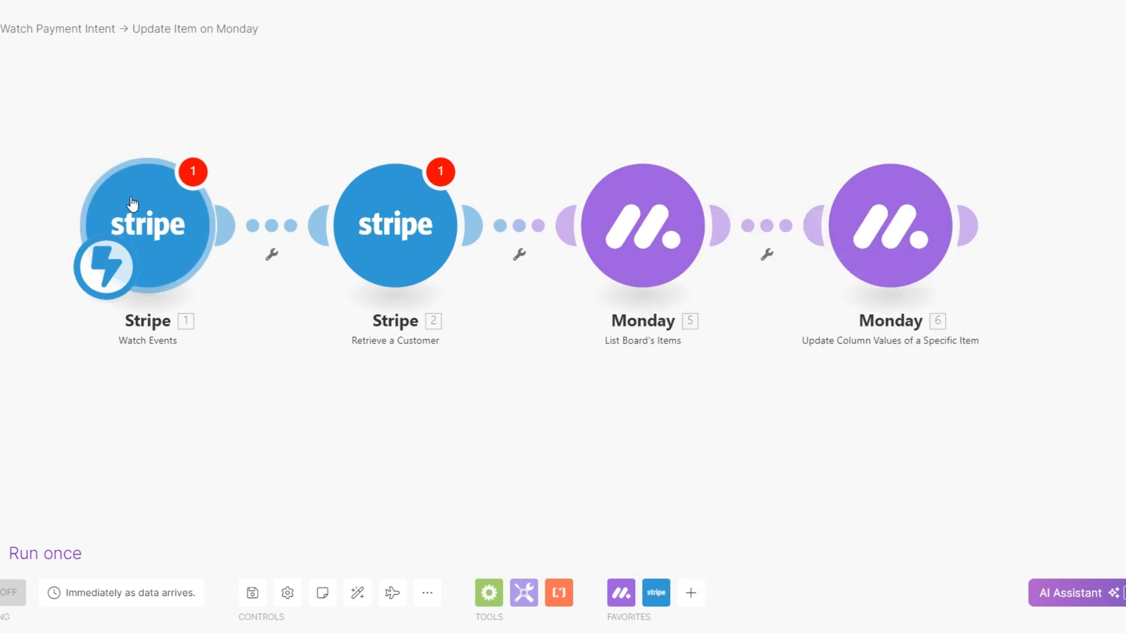
Step: Start creating a webhook for the Stripe Watch Events module and name it Watch Payment Intent webhook
click(165, 241)
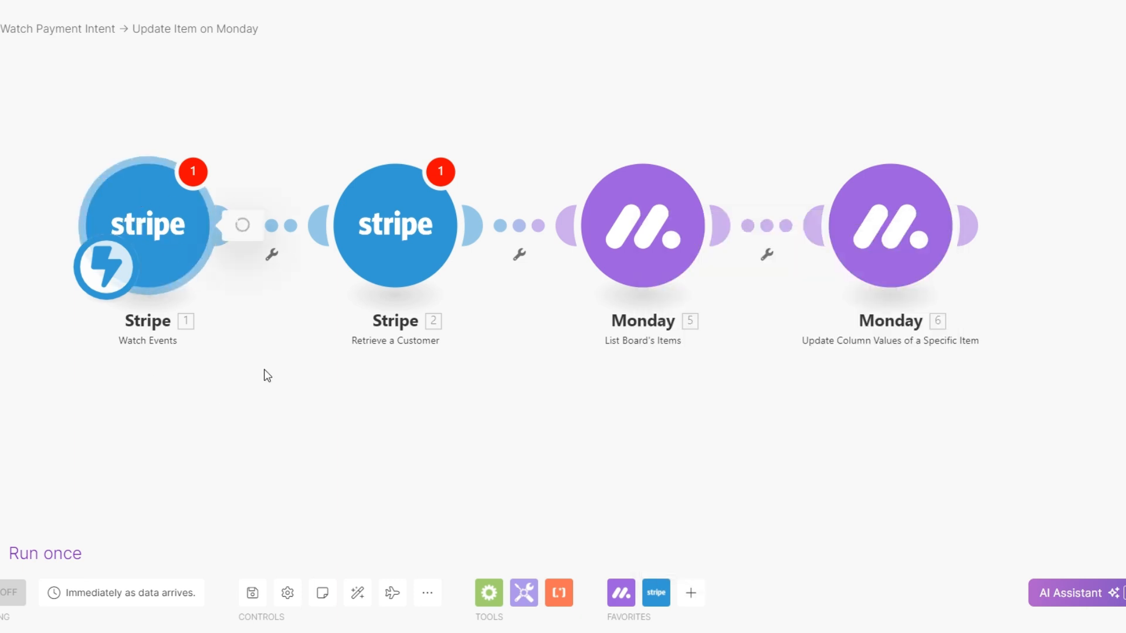
click(323, 222)
drag(536, 141, 432, 146)
text(Watch Payment Intent webhook)
Step: Set the webhook's group to Payment Intent and select the Payment Intent succeeded event
click(536, 308)
scroll(551, 413, down, 6)
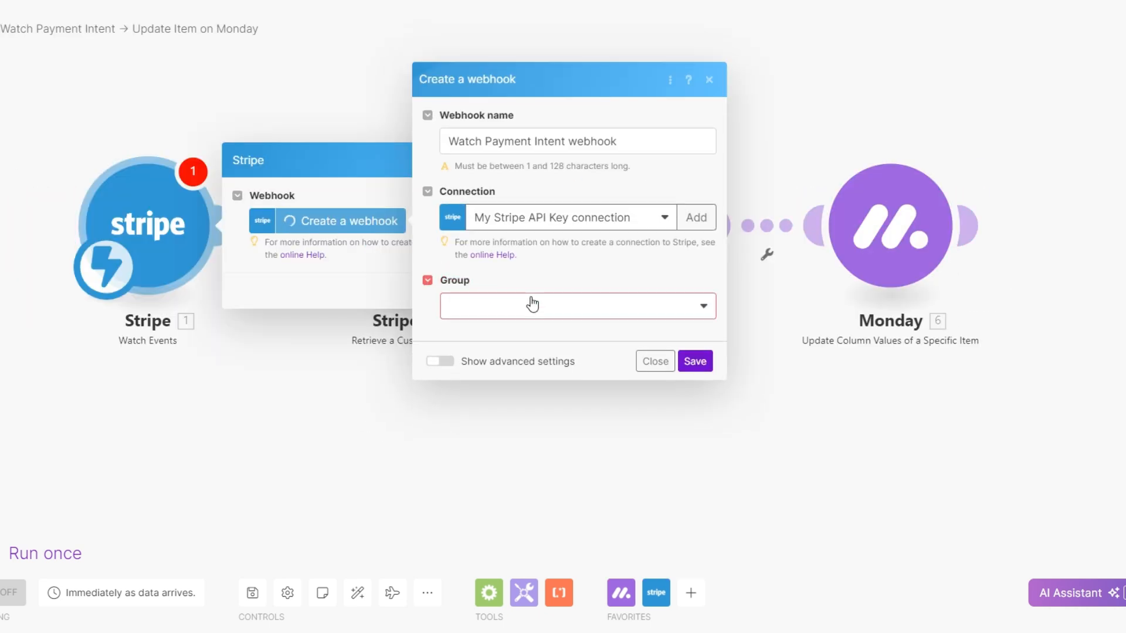
click(533, 304)
scroll(551, 516, down, 4)
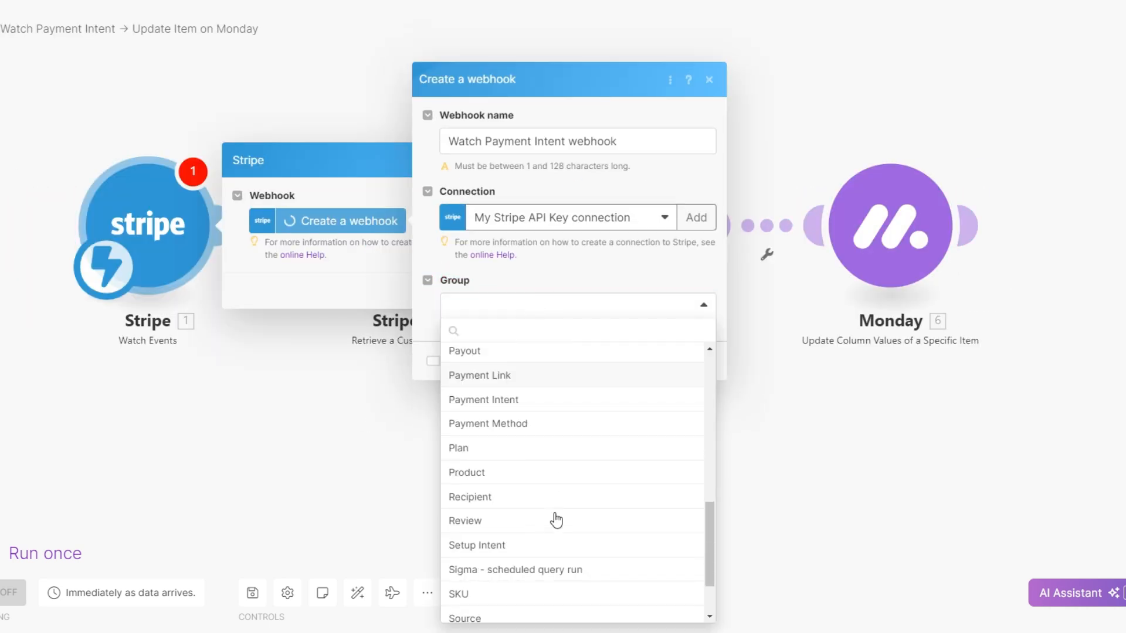
click(516, 400)
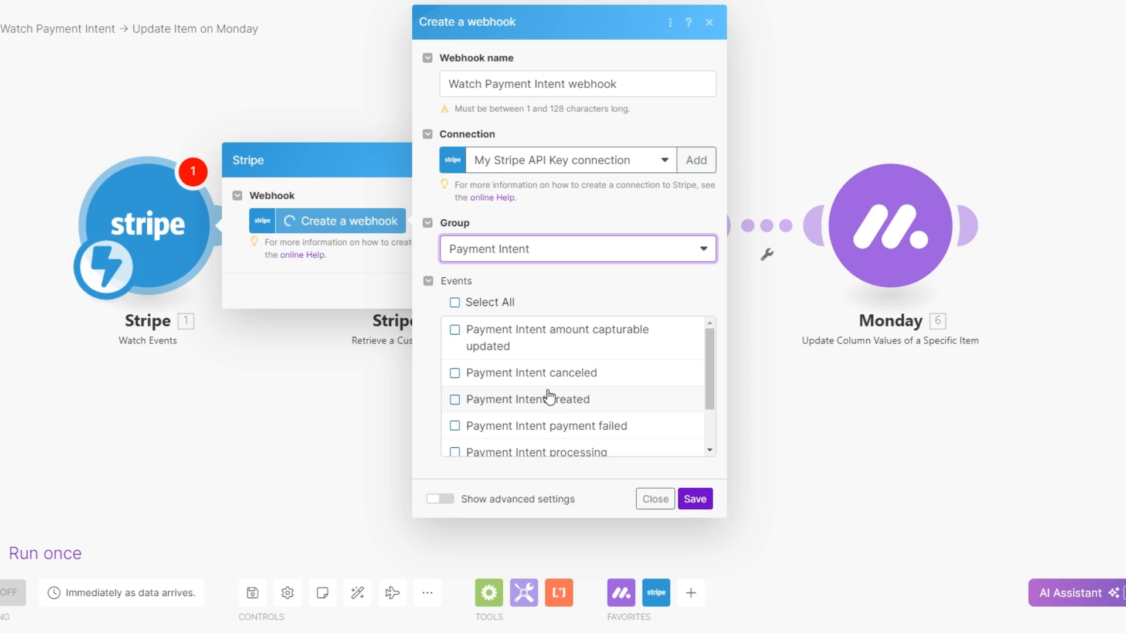
scroll(548, 399, down, 2)
click(455, 445)
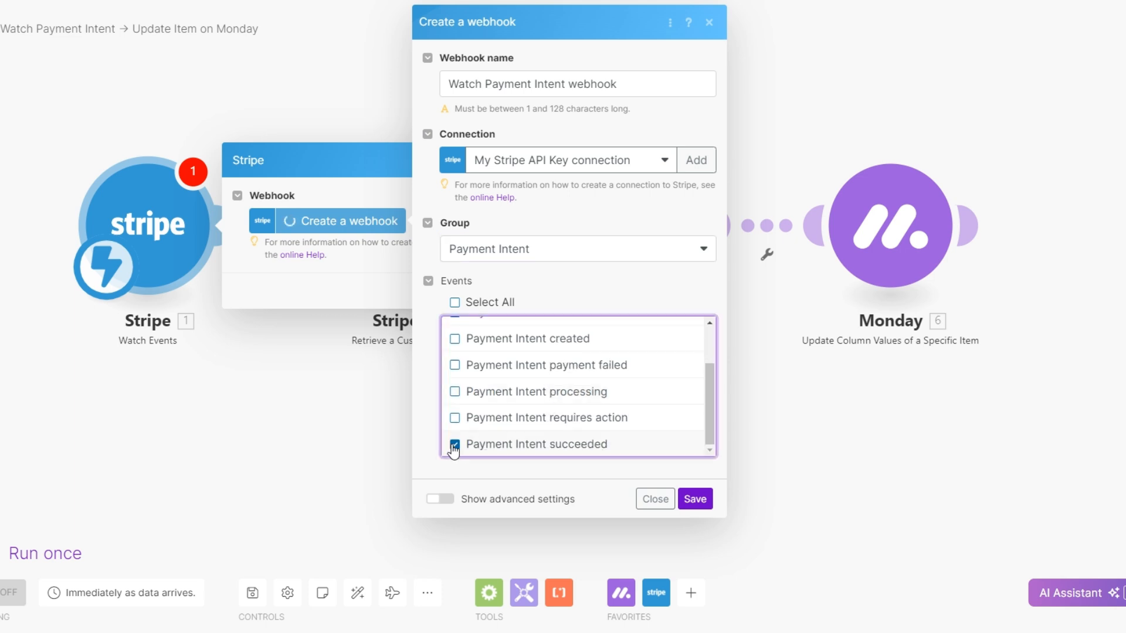
Step: Save the Payment Intent webhook and apply it to the Stripe Watch Events module
click(695, 499)
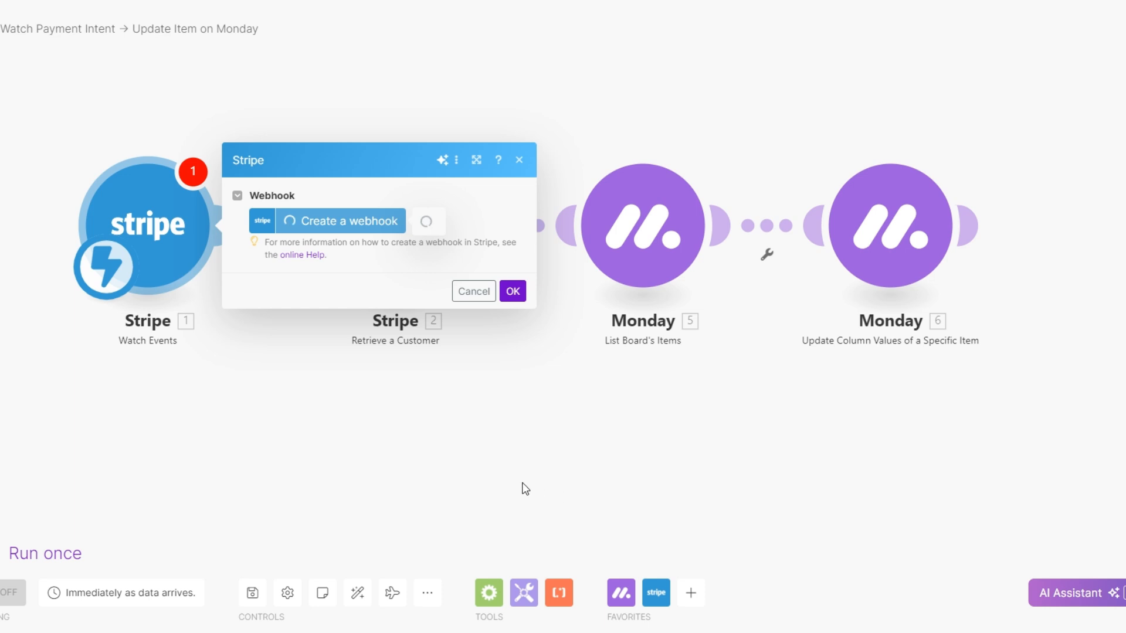
click(513, 314)
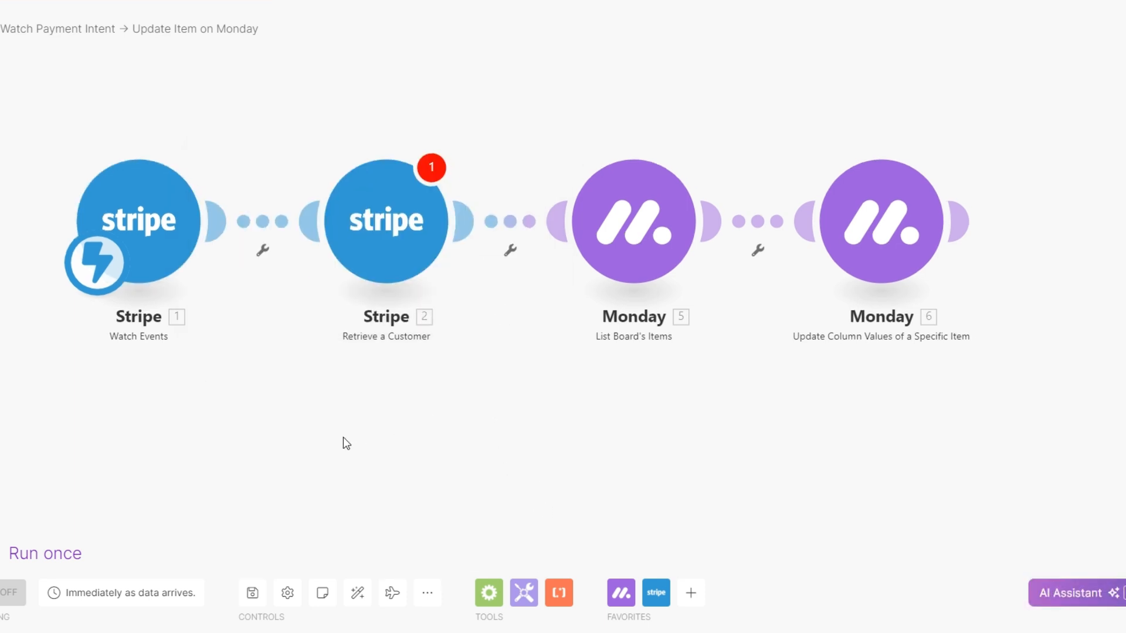
Step: In the Retrieve a Customer module, map Customer ID to the Watch Events object's Customer value and select all Expand options
click(404, 273)
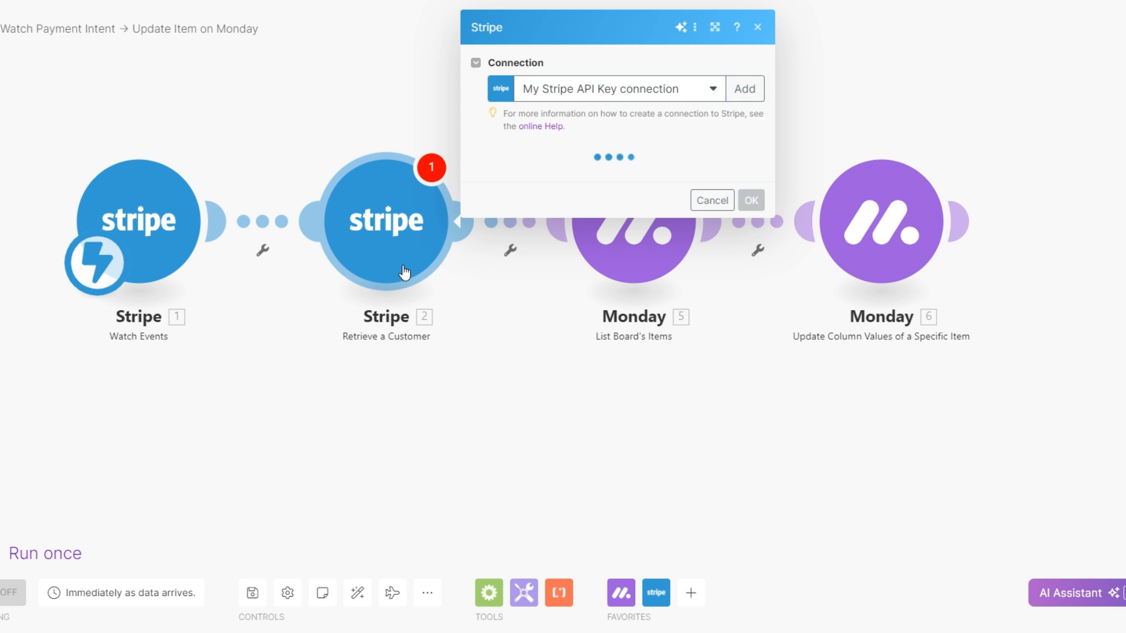
click(467, 167)
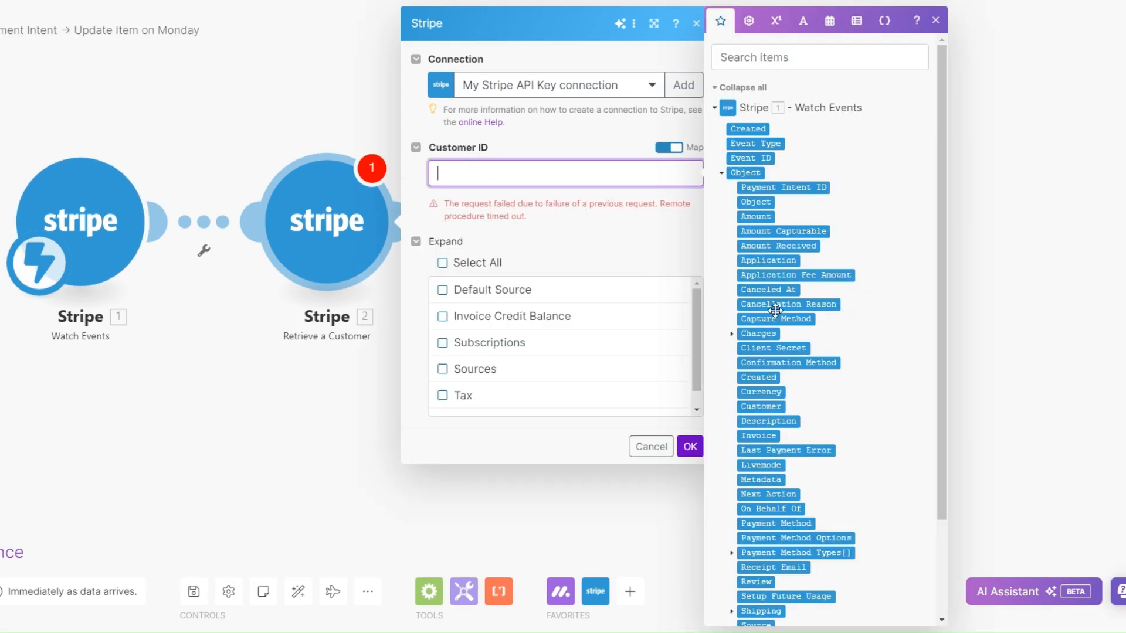
scroll(775, 311, down, 2)
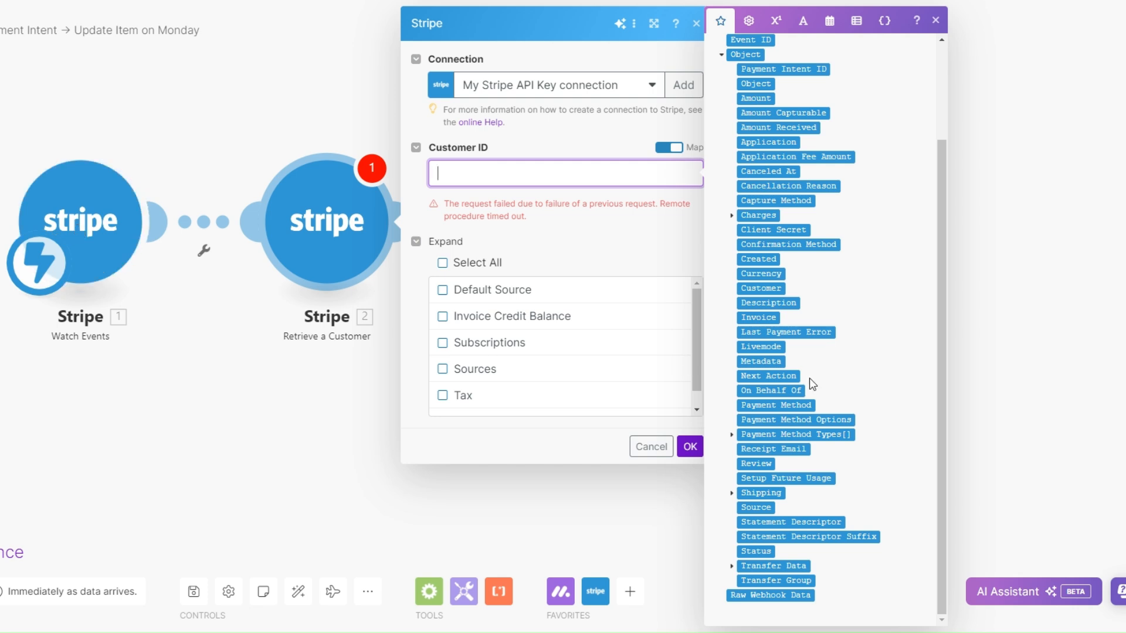
drag(760, 288, 452, 174)
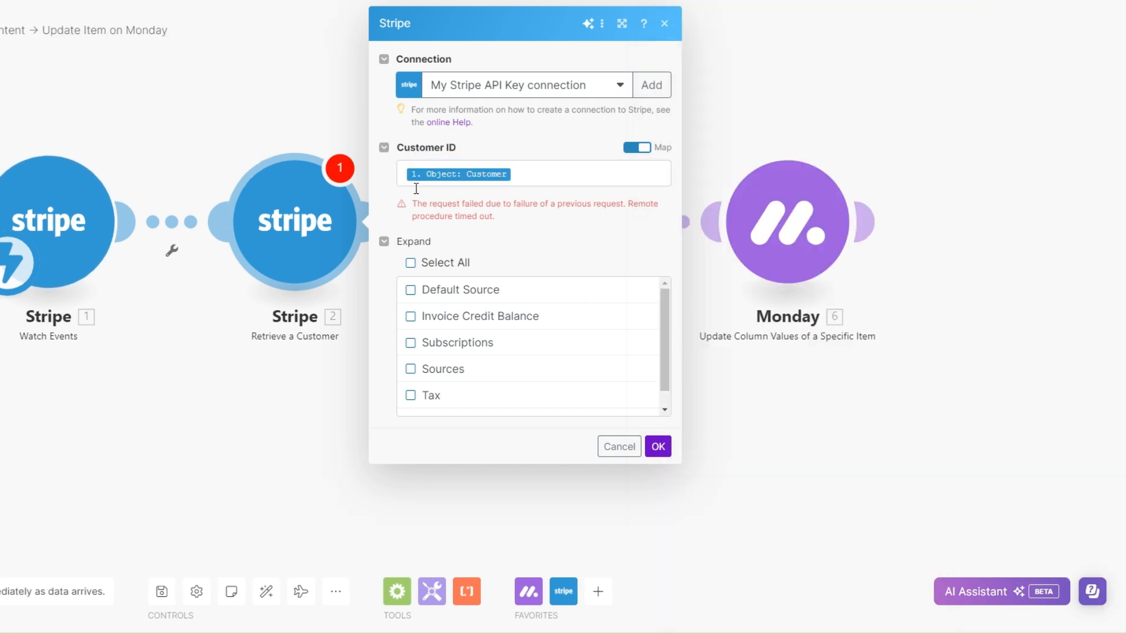
click(410, 263)
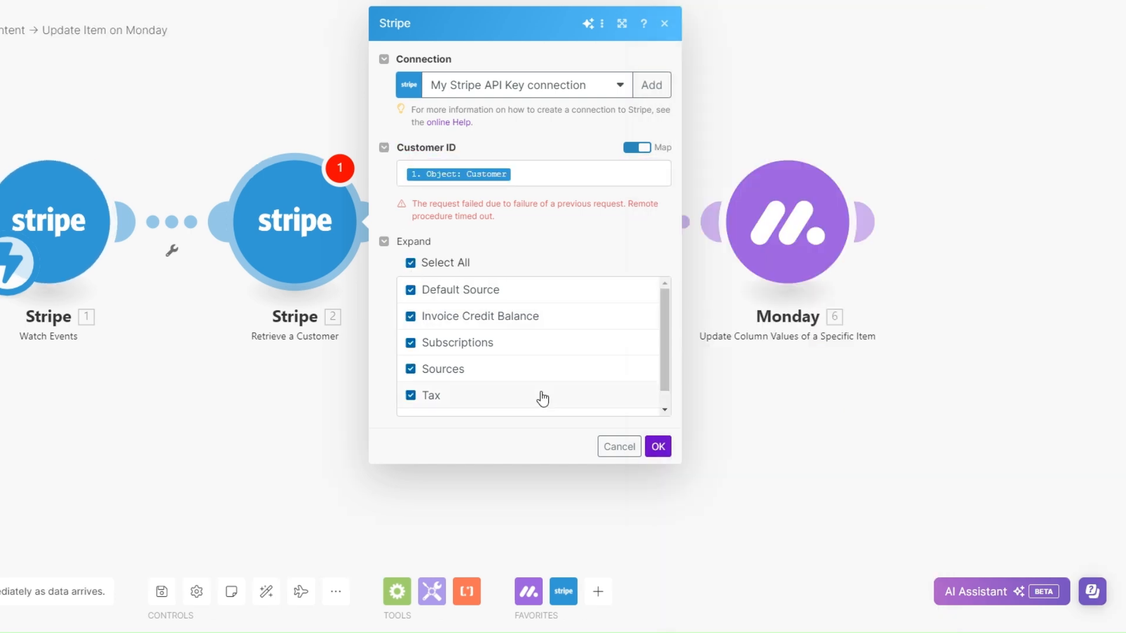
scroll(543, 398, down, 2)
scroll(540, 397, up, 2)
click(657, 446)
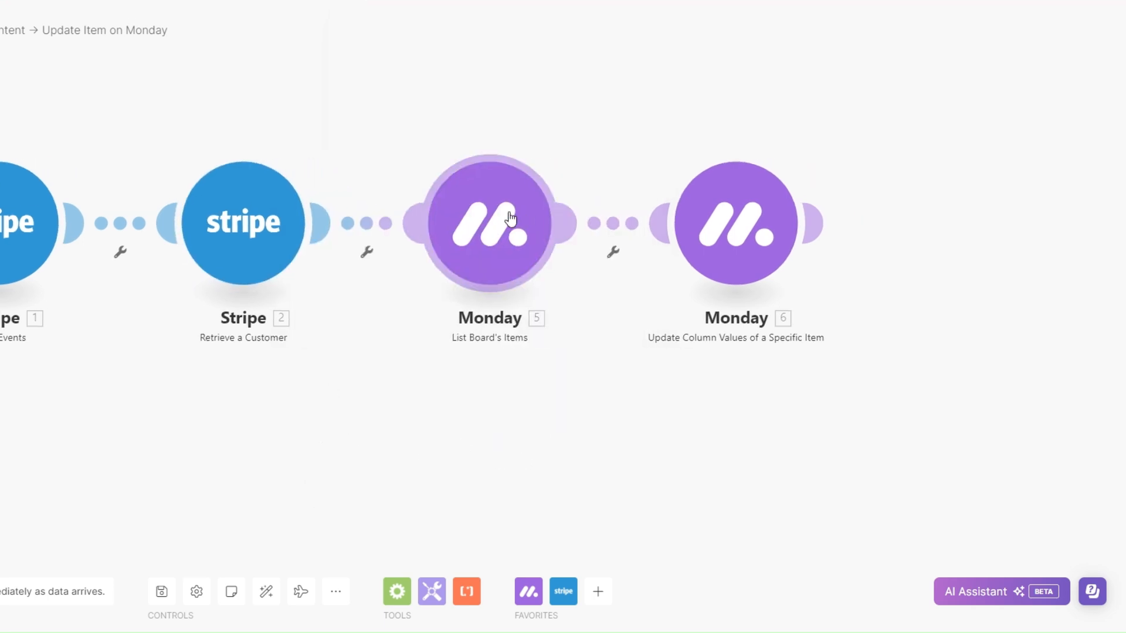
Step: Set the board of the Monday List Board's Items module to Onboarding System
click(510, 219)
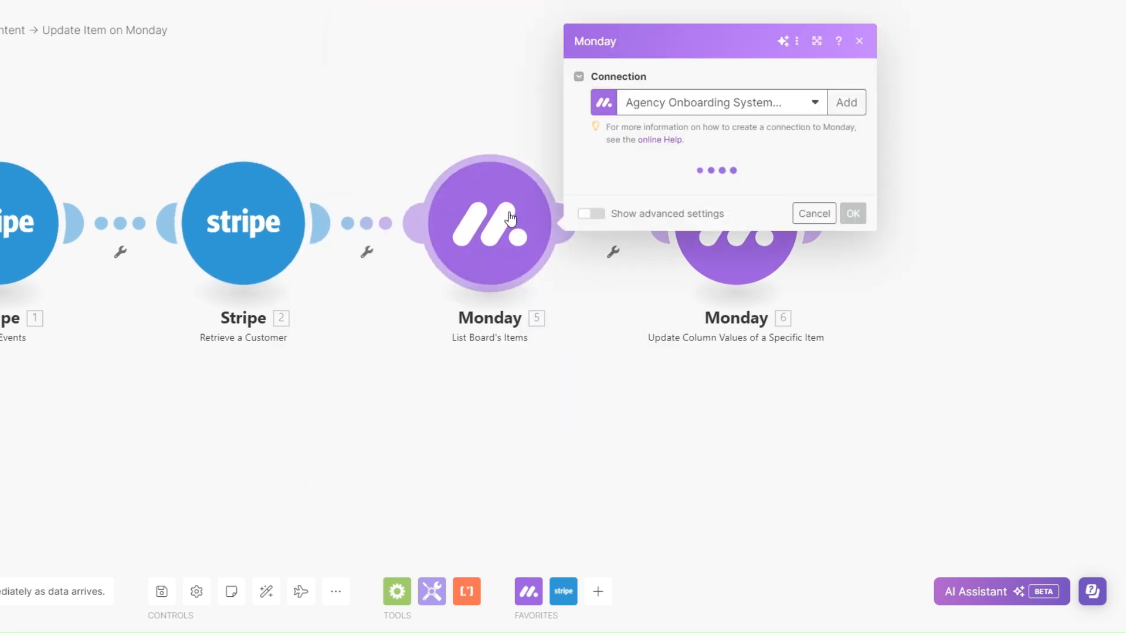
click(648, 261)
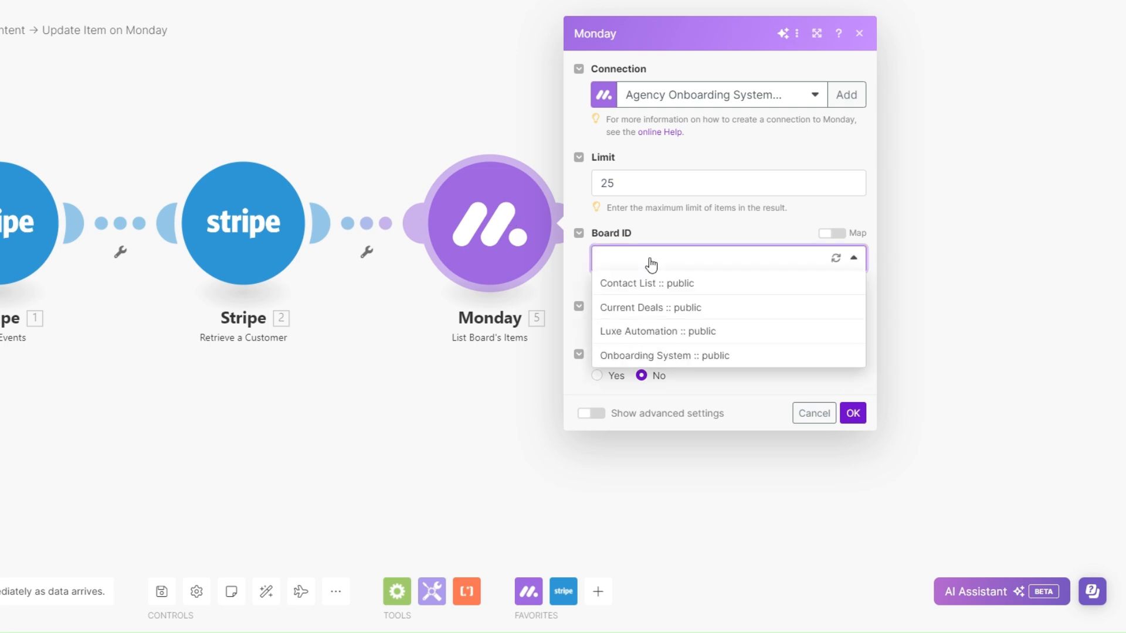
click(651, 356)
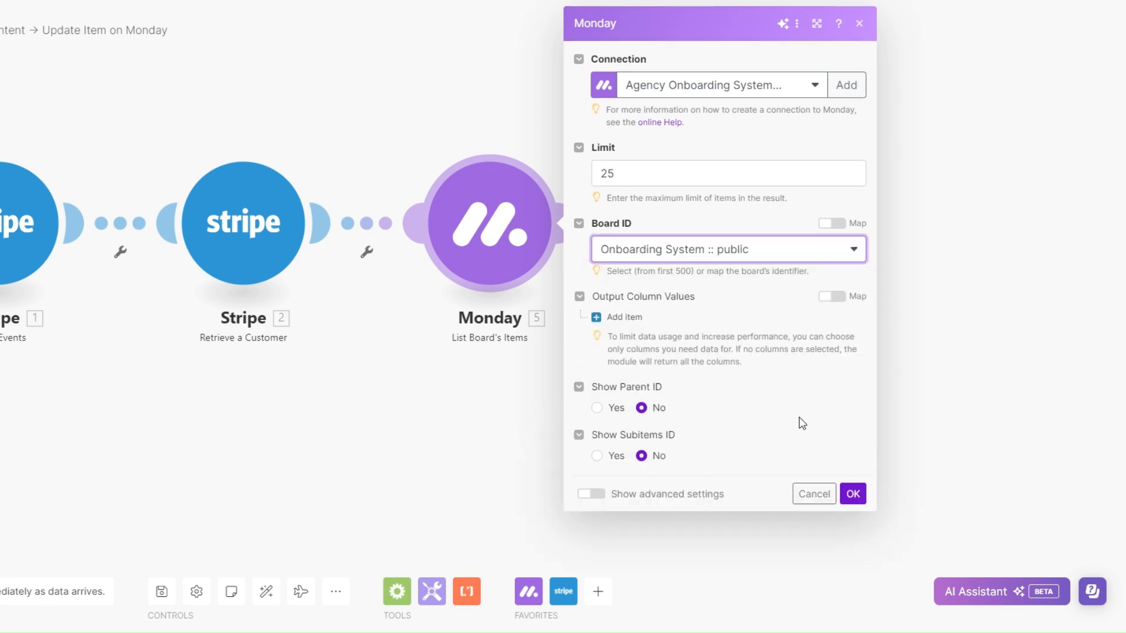
click(853, 494)
Step: In the Update Column Values module, choose the Onboarding System board and map Item ID to the Column Values ID from List Board's Items
click(730, 232)
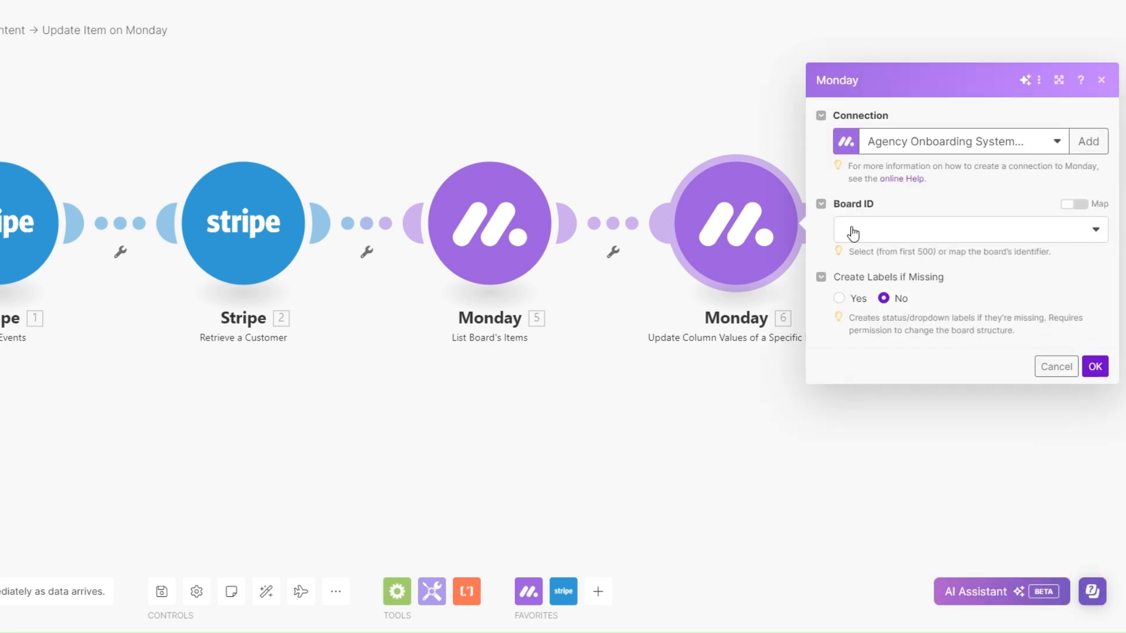
click(853, 230)
click(873, 326)
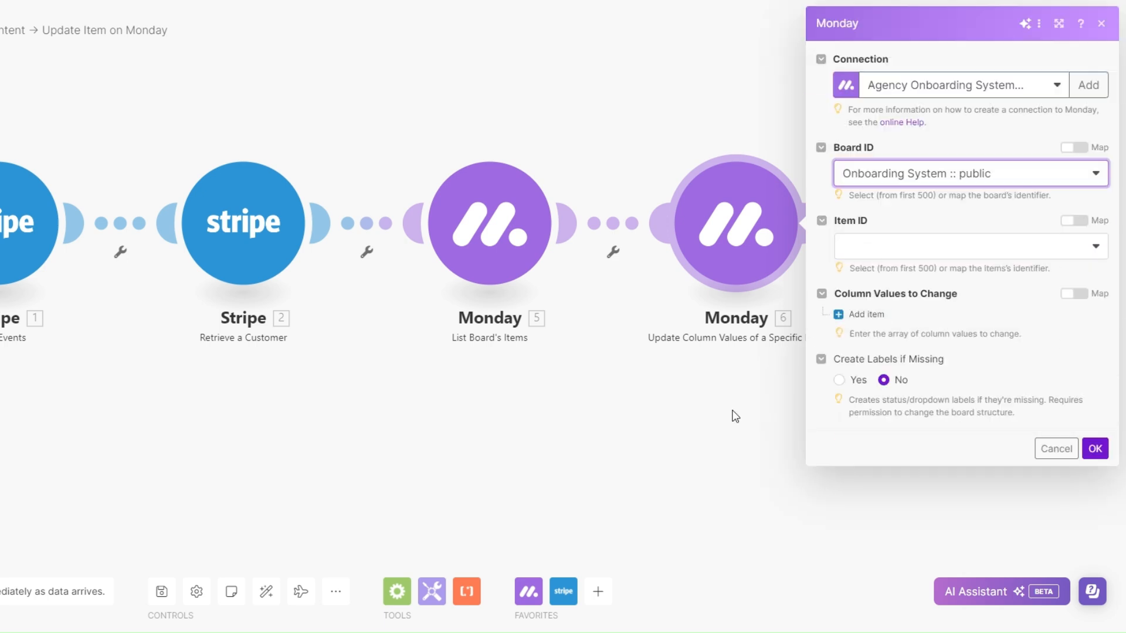
click(1073, 220)
click(939, 248)
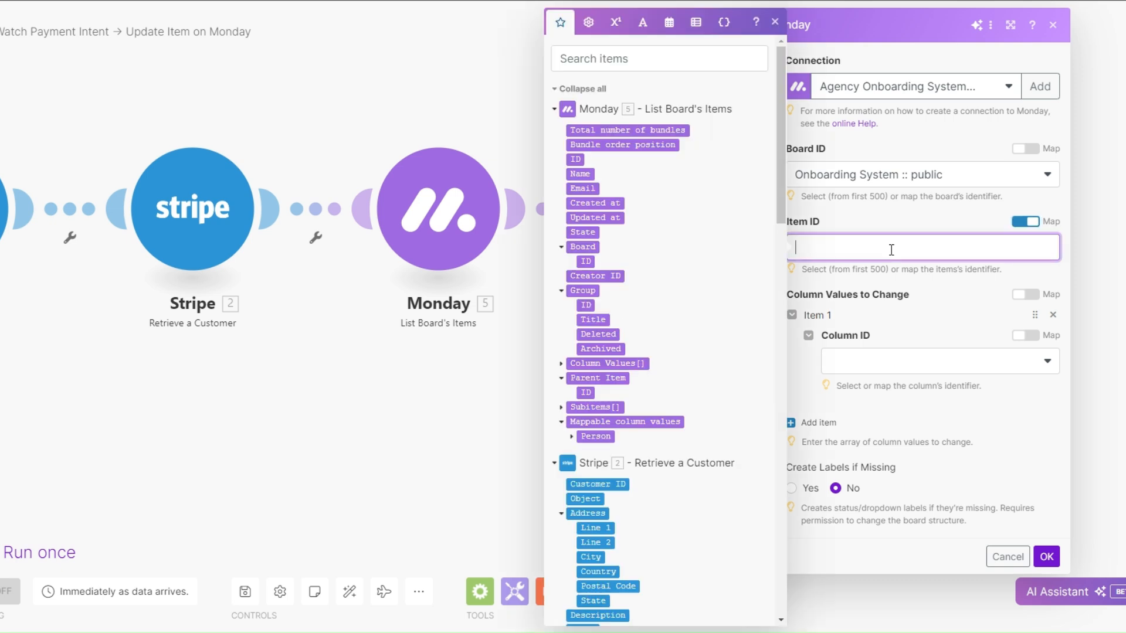
click(561, 363)
click(586, 378)
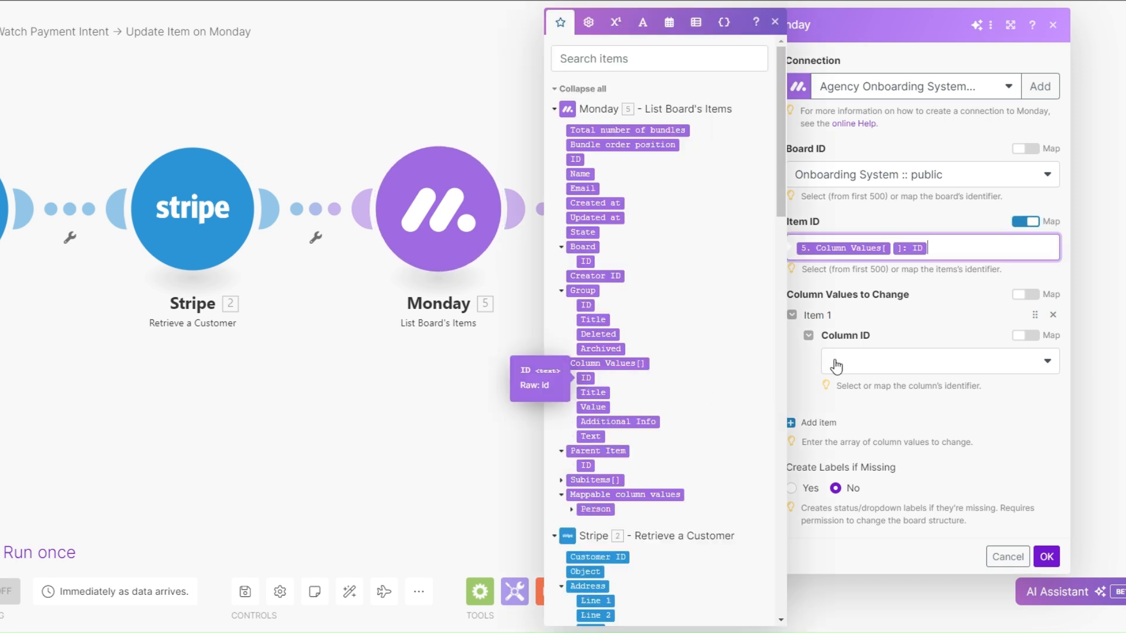
Step: Configure the column value change to set the Status column by label to Client Onboarded, and apply the module settings
click(870, 361)
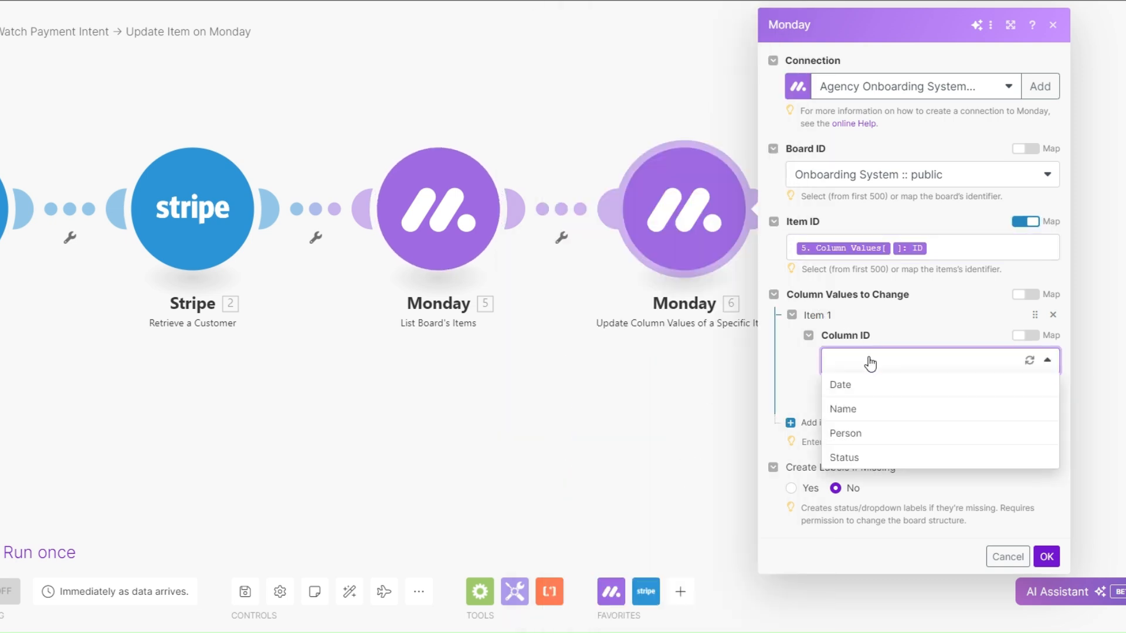
click(872, 458)
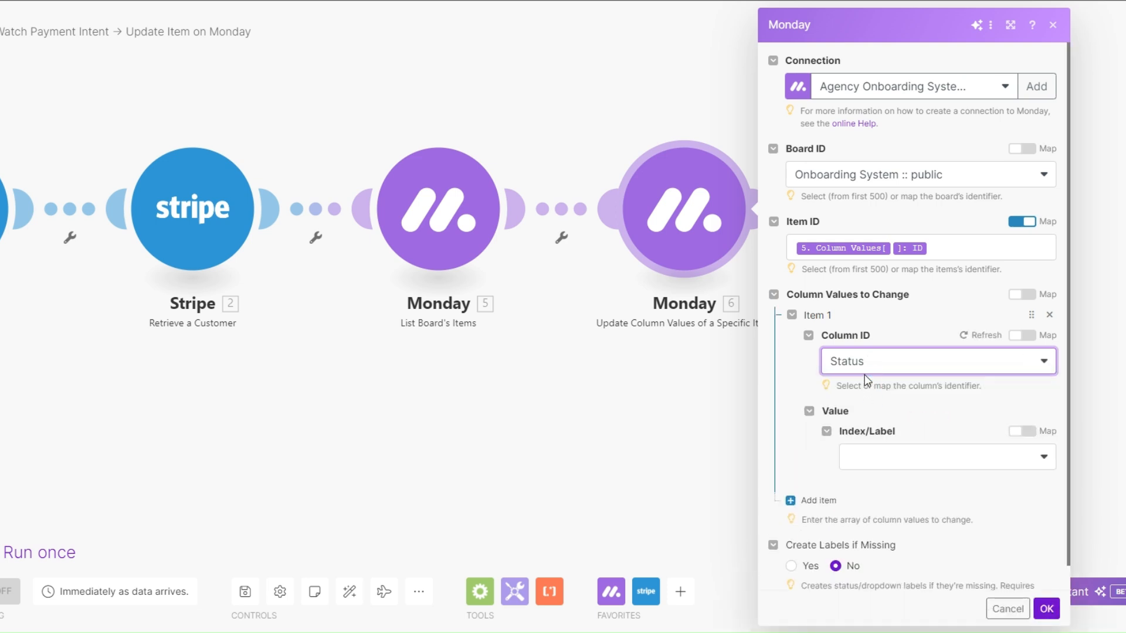
click(872, 469)
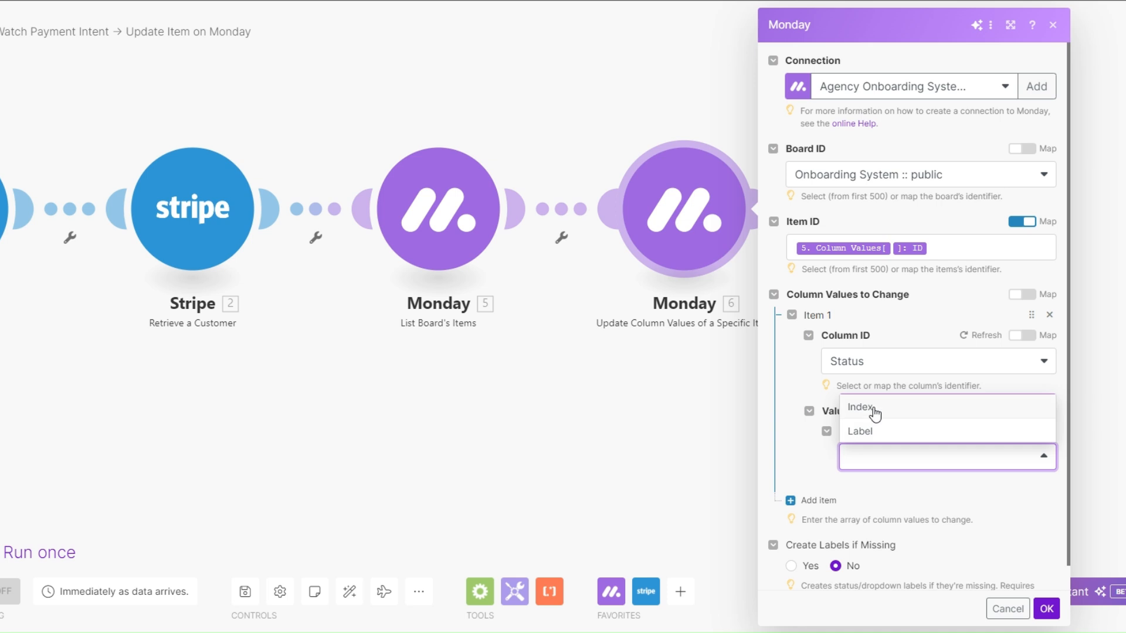
click(871, 430)
scroll(875, 436, down, 2)
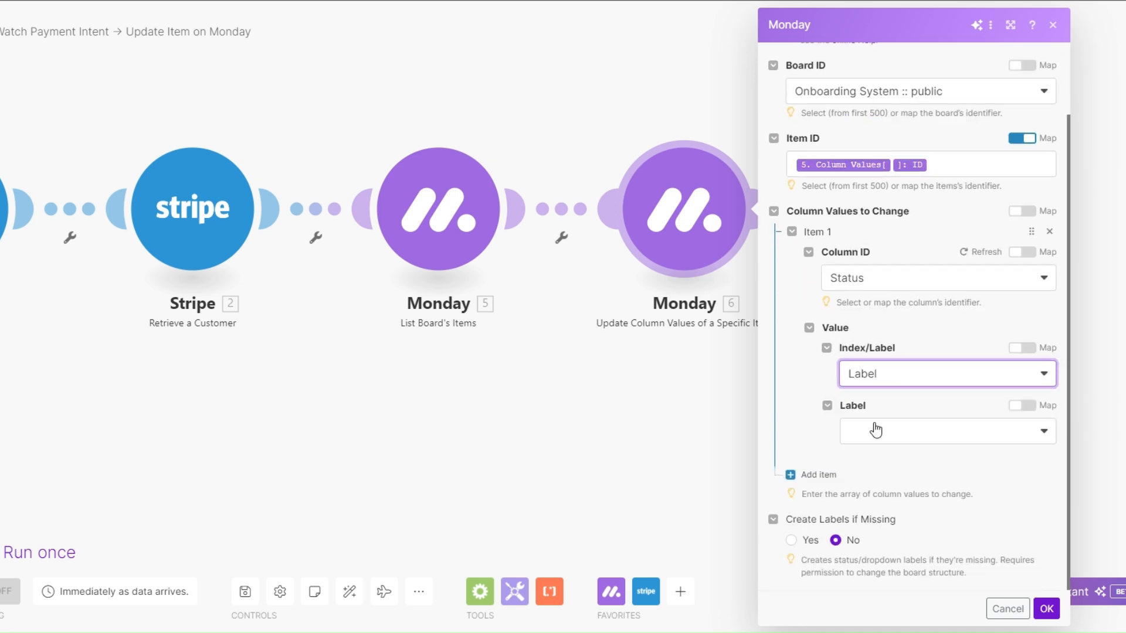
click(876, 434)
click(881, 482)
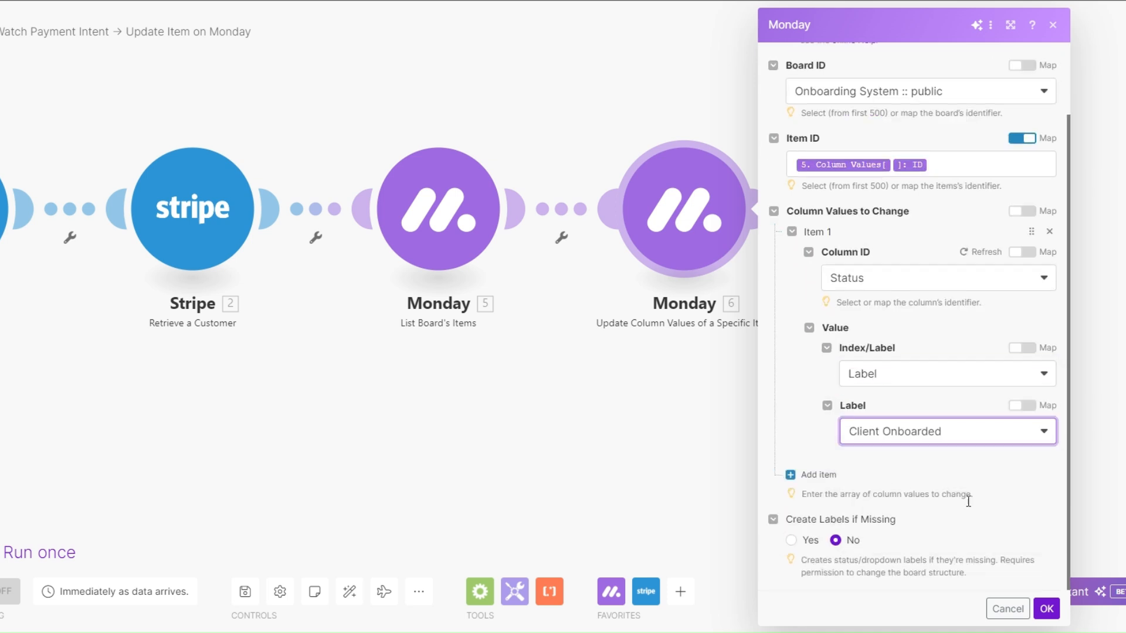
click(1046, 610)
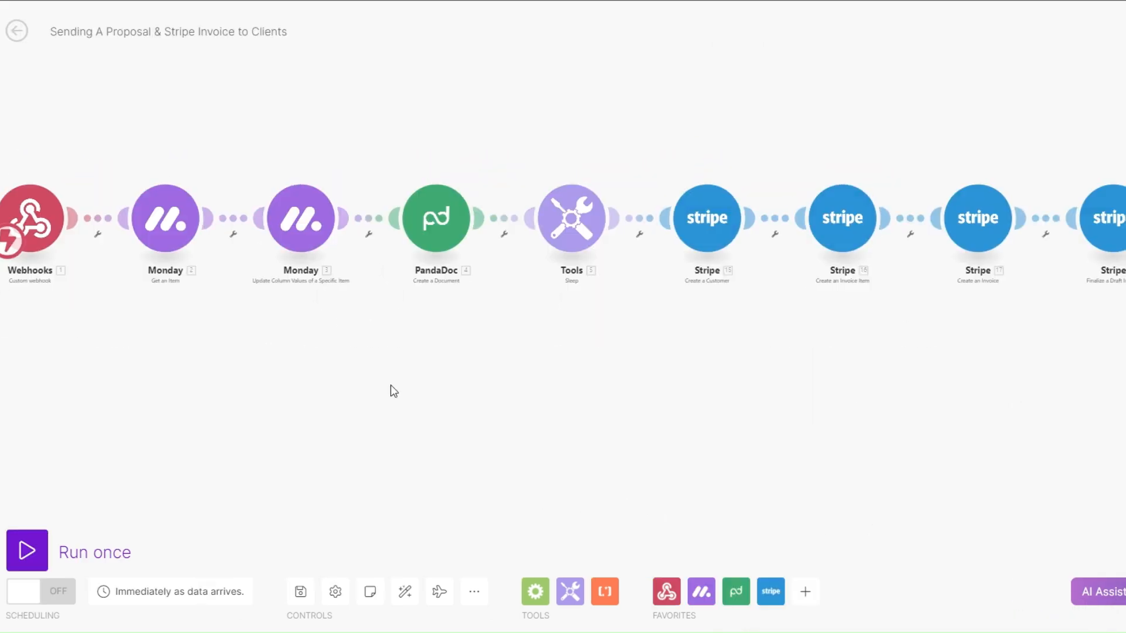
Step: Review the module chain of the proposal and invoice scenario and the Update Column Values settings in the payment intent scenario
drag(391, 385, 402, 384)
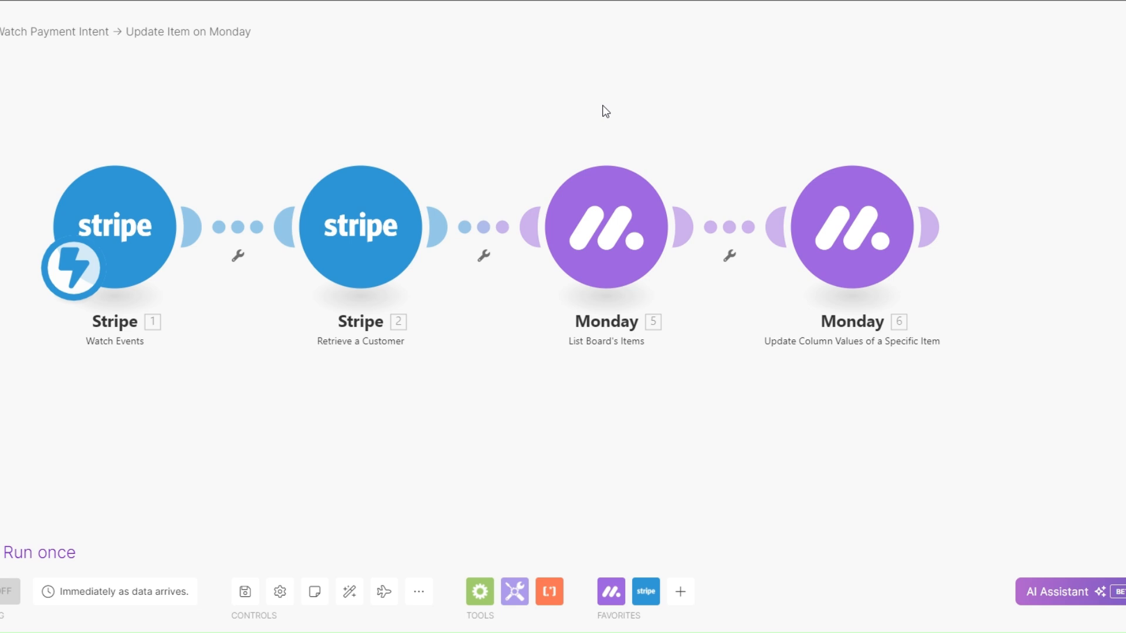
click(840, 256)
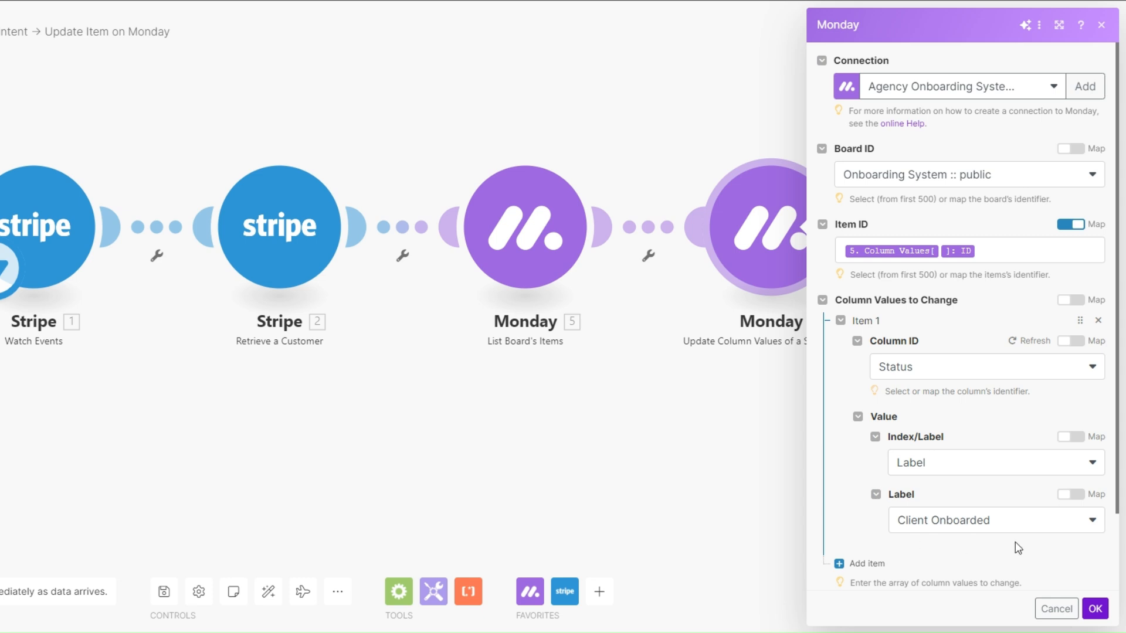
click(1094, 608)
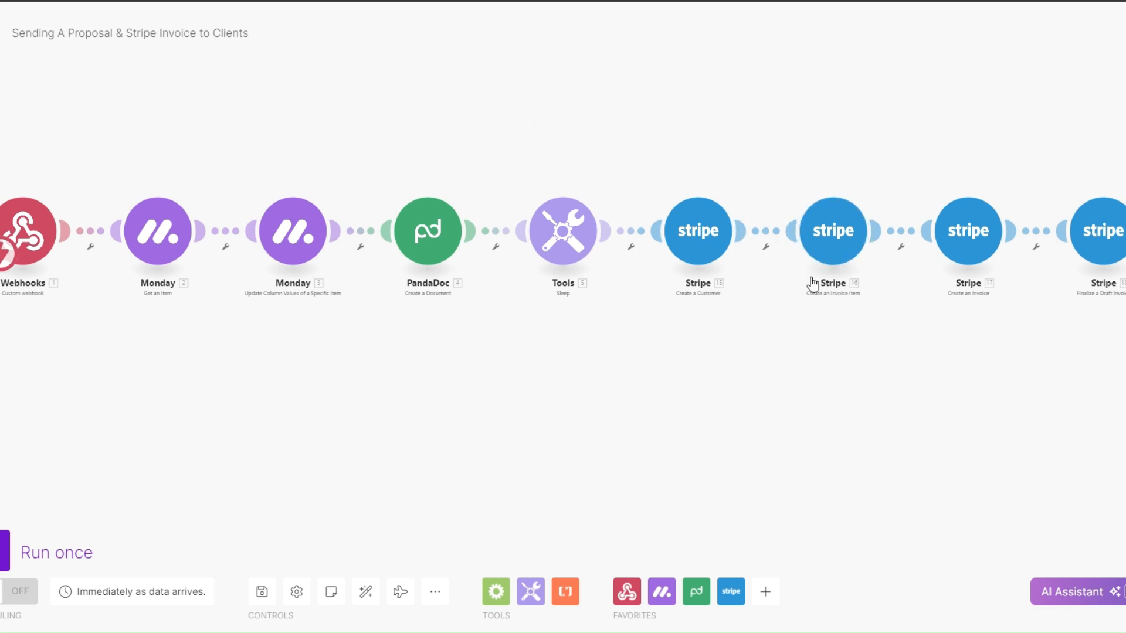
scroll(789, 410, up, 3)
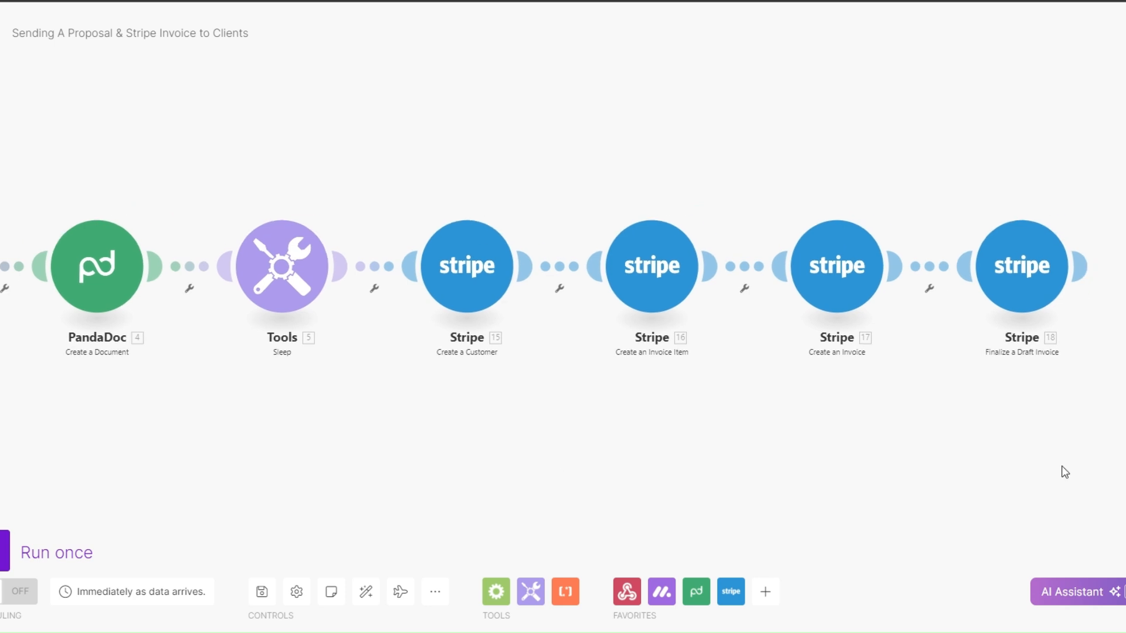
scroll(711, 449, down, 3)
drag(758, 401, 737, 401)
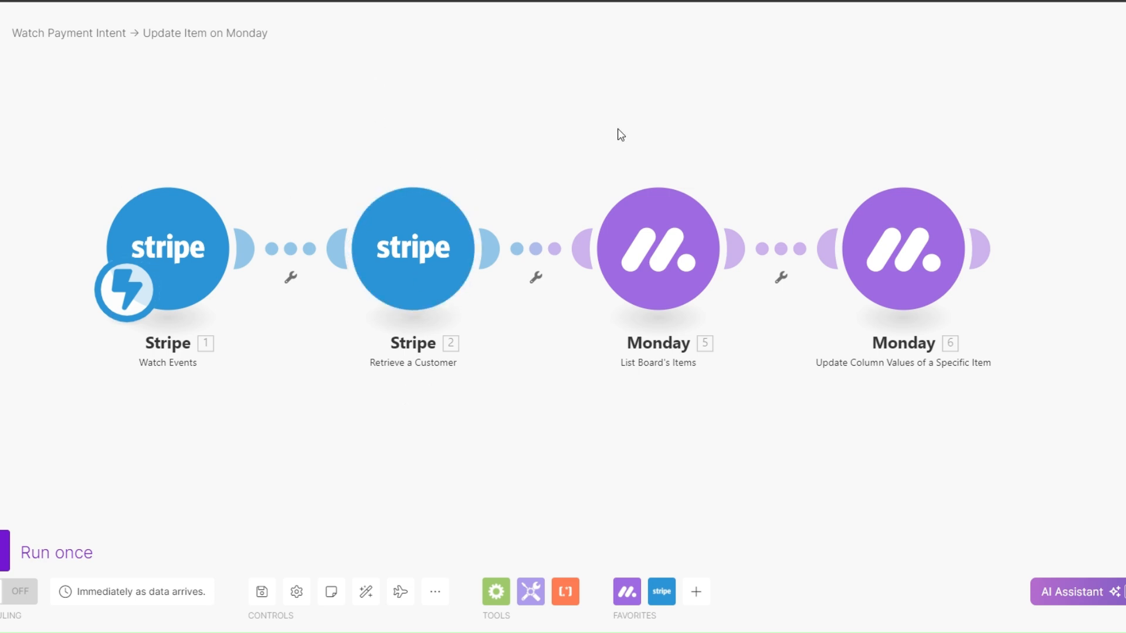
click(903, 257)
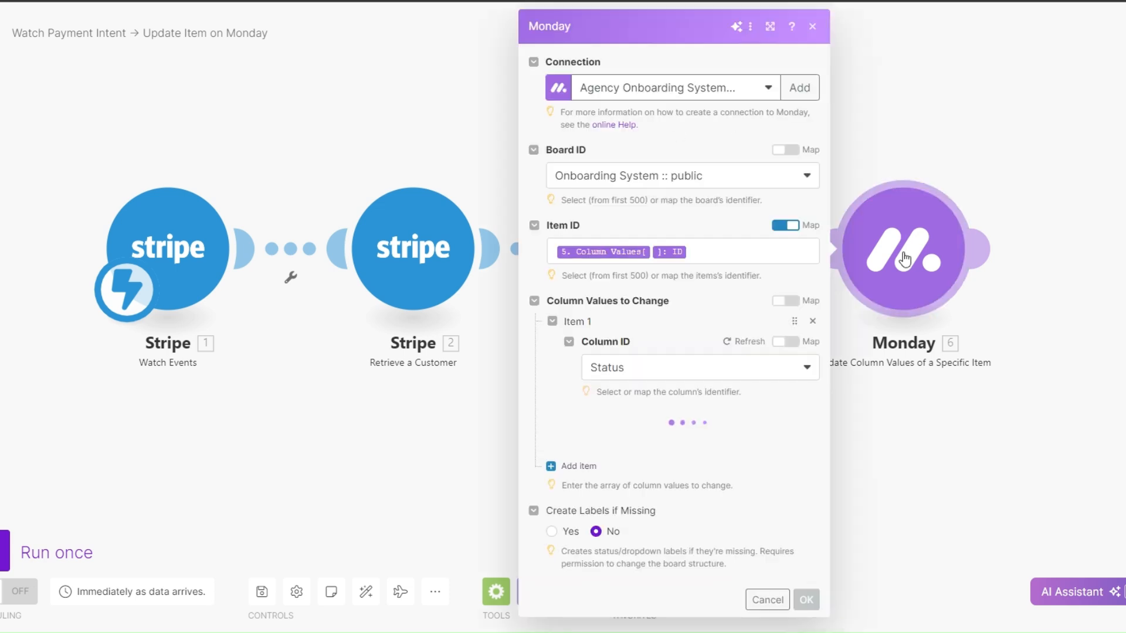
scroll(851, 364, down, 1)
scroll(634, 326, down, 1)
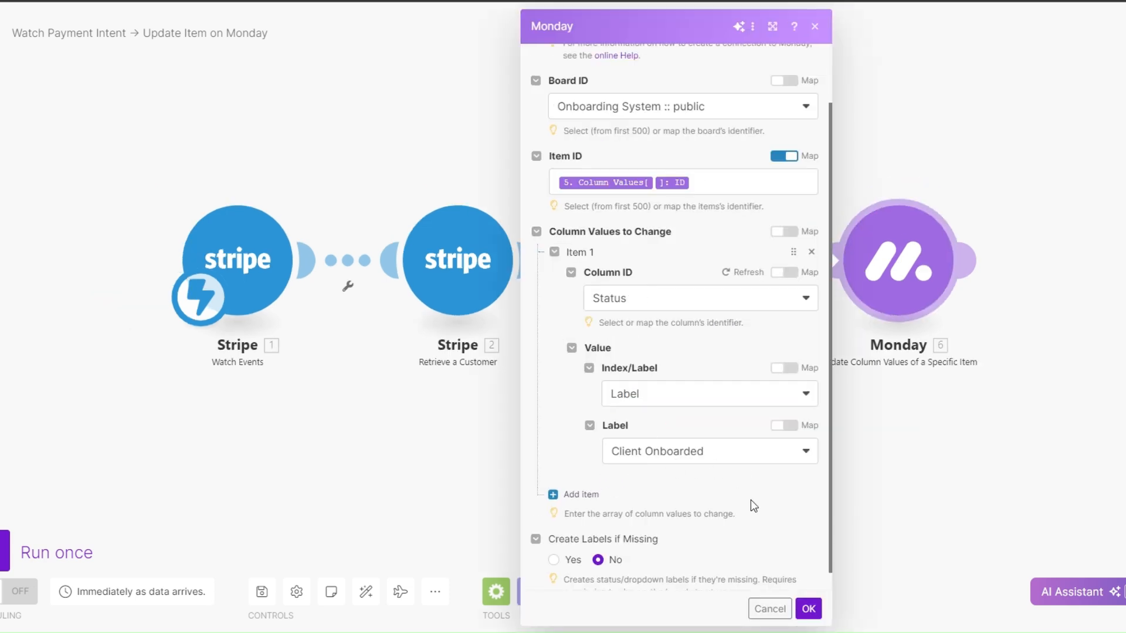
click(808, 609)
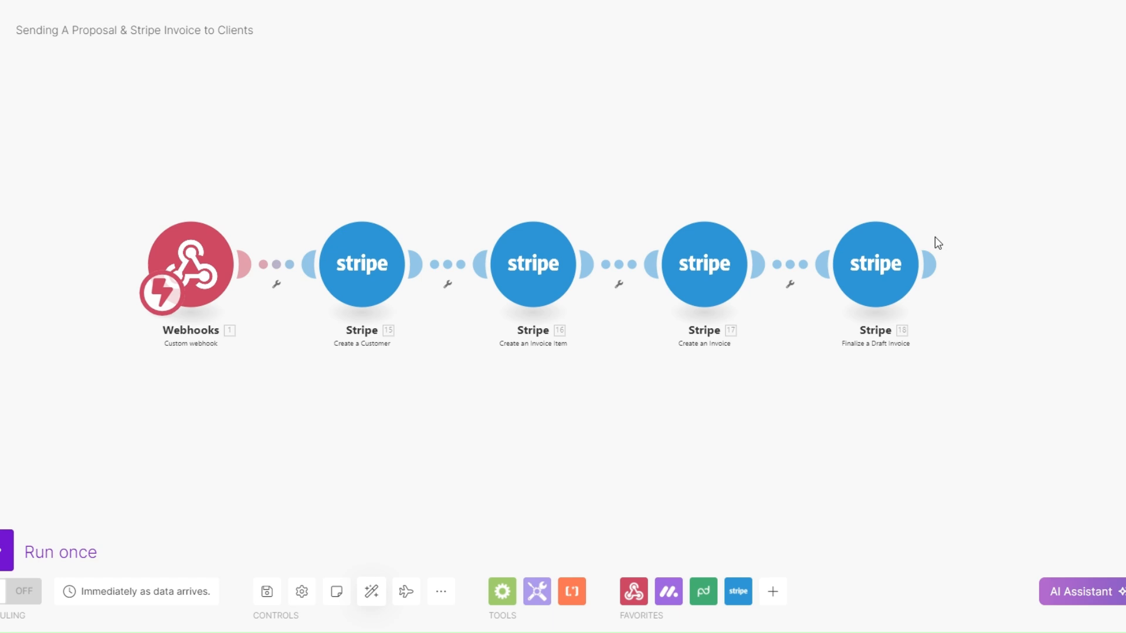
mouse_move(457, 398)
mouse_down()
mouse_move(442, 418)
mouse_move(436, 393)
mouse_up()
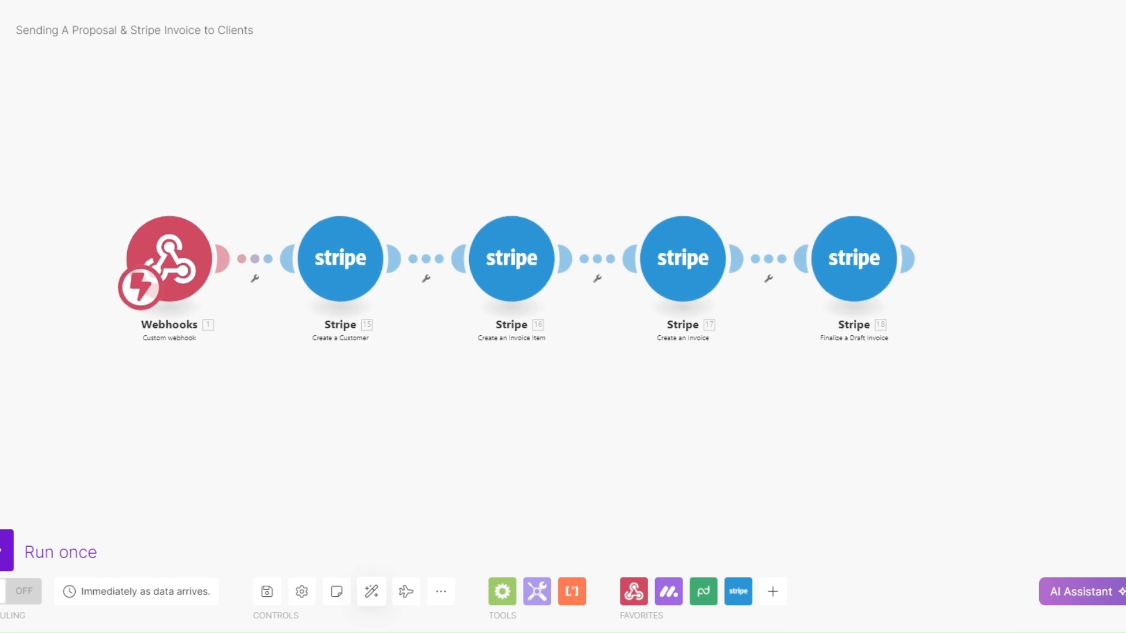